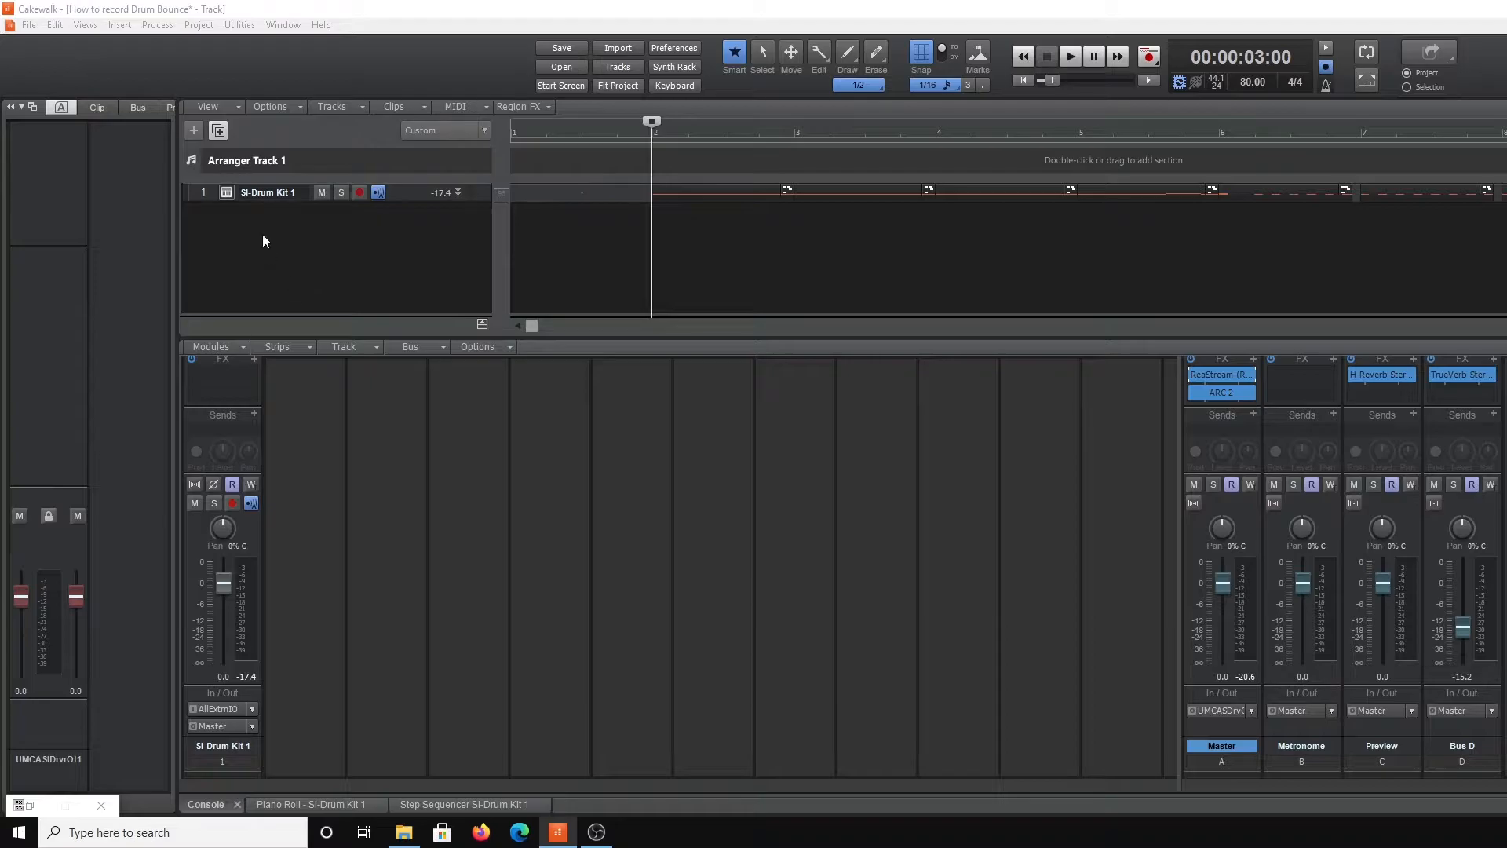
# Step: Open the SI-Drum Kit 1 synth and set its compression and reverb to 0% and its volume to 49%
pyautogui.click(227, 193)
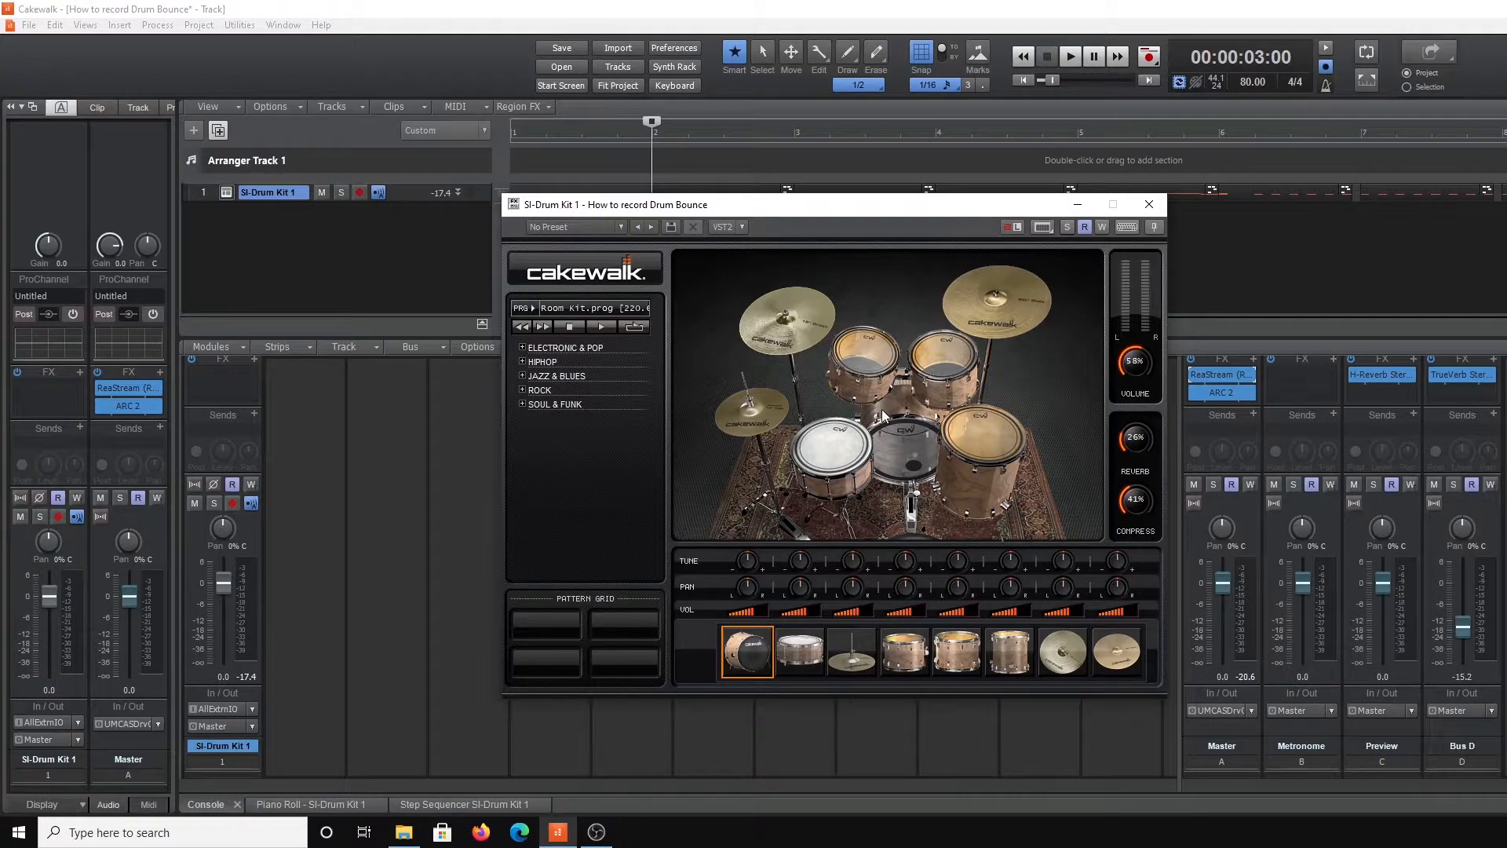
pyautogui.moveTo(863, 204)
pyautogui.mouseDown()
pyautogui.moveTo(931, 205)
pyautogui.moveTo(879, 195)
pyautogui.mouseUp()
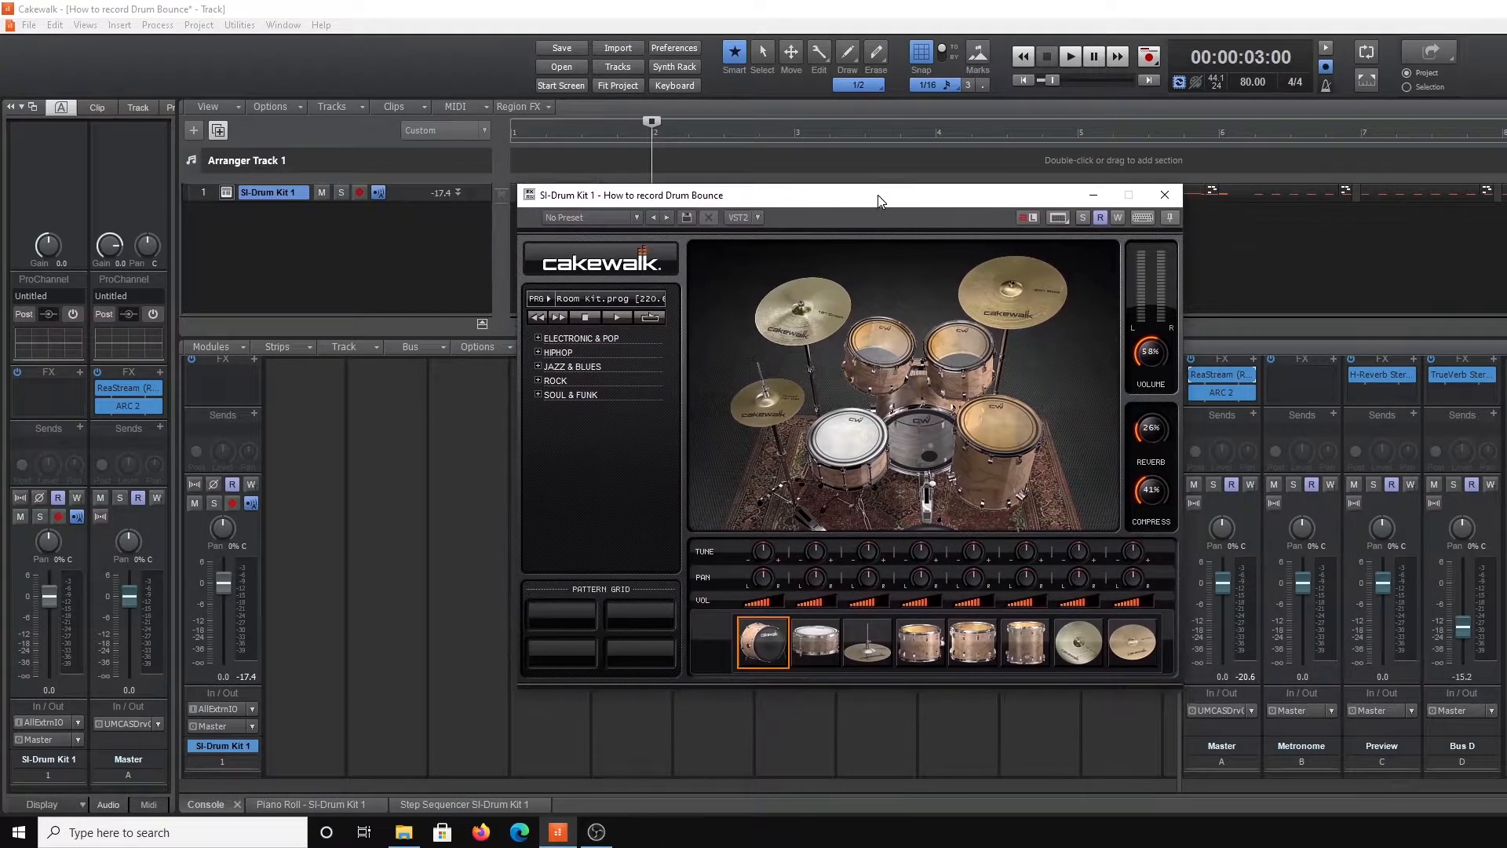
pyautogui.moveTo(1154, 487); pyautogui.dragTo(1176, 684)
pyautogui.moveTo(1147, 429); pyautogui.dragTo(1160, 605)
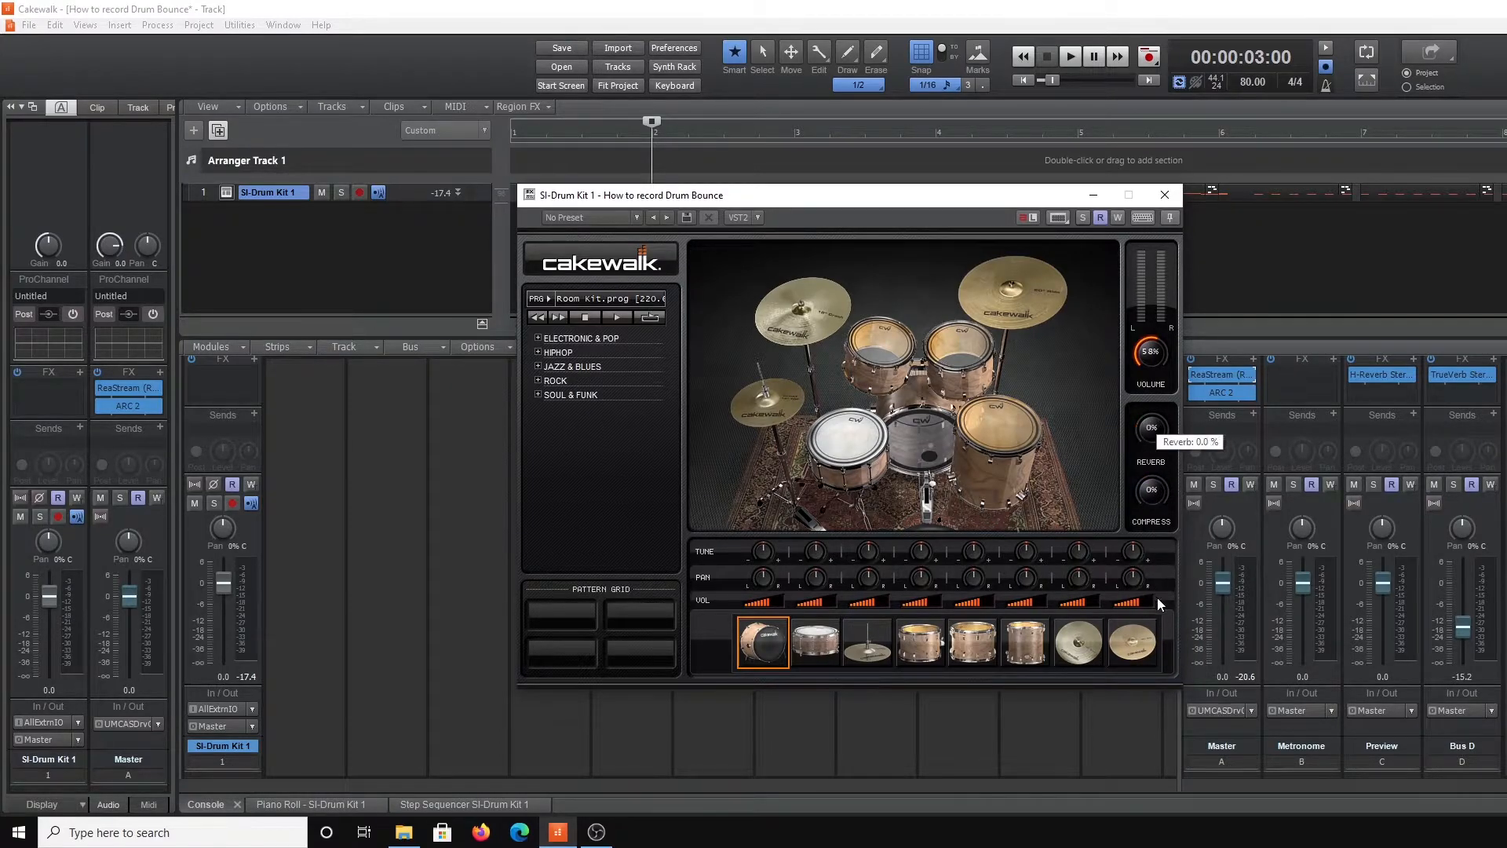
pyautogui.moveTo(1152, 353); pyautogui.dragTo(1153, 367)
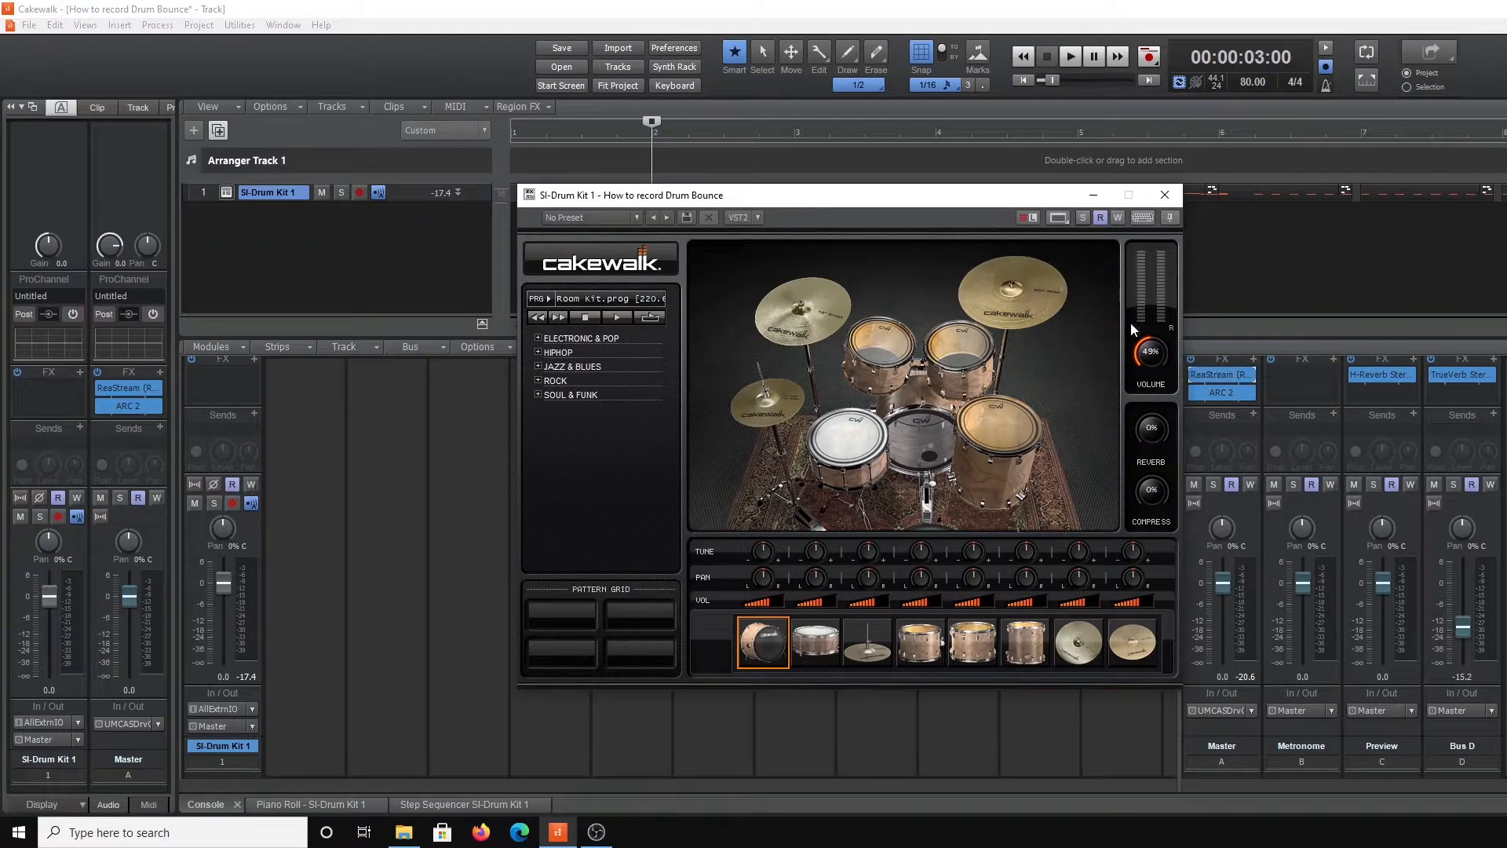
# Step: Isolate the kick in the drum synth by raising its volume to maximum and lowering every other kit piece to zero, closing the synth
pyautogui.moveTo(765, 603); pyautogui.dragTo(676, 603)
pyautogui.moveTo(816, 601); pyautogui.dragTo(710, 603)
pyautogui.moveTo(876, 601); pyautogui.dragTo(788, 603)
pyautogui.moveTo(921, 598); pyautogui.dragTo(795, 611)
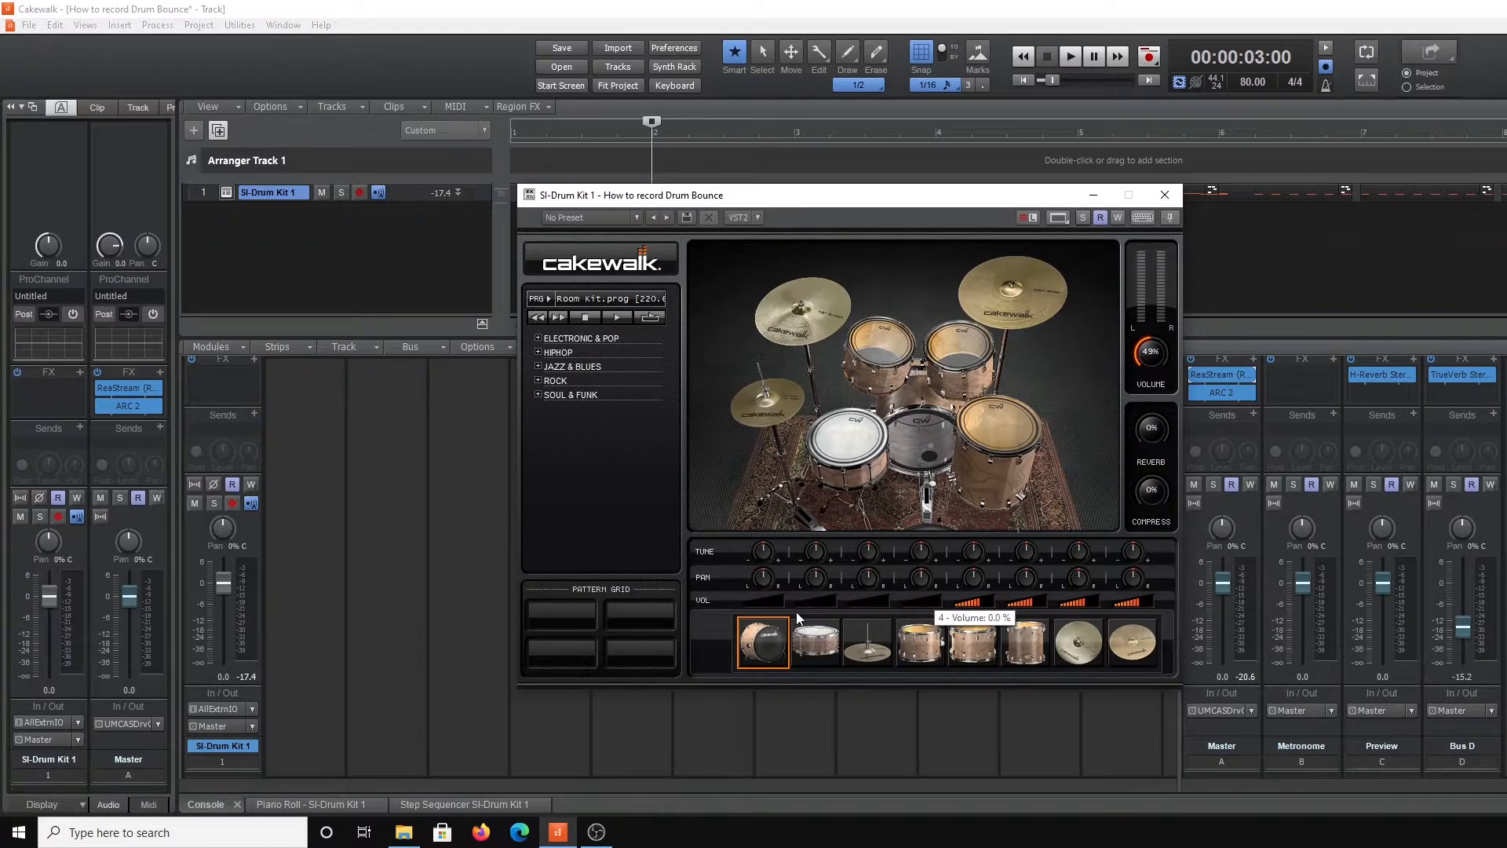
pyautogui.moveTo(981, 601)
pyautogui.mouseDown()
pyautogui.moveTo(871, 616)
pyautogui.moveTo(986, 606)
pyautogui.moveTo(973, 605)
pyautogui.mouseUp()
pyautogui.moveTo(1085, 598); pyautogui.dragTo(1030, 618)
pyautogui.moveTo(1141, 596); pyautogui.dragTo(952, 639)
pyautogui.moveTo(755, 600); pyautogui.dragTo(992, 597)
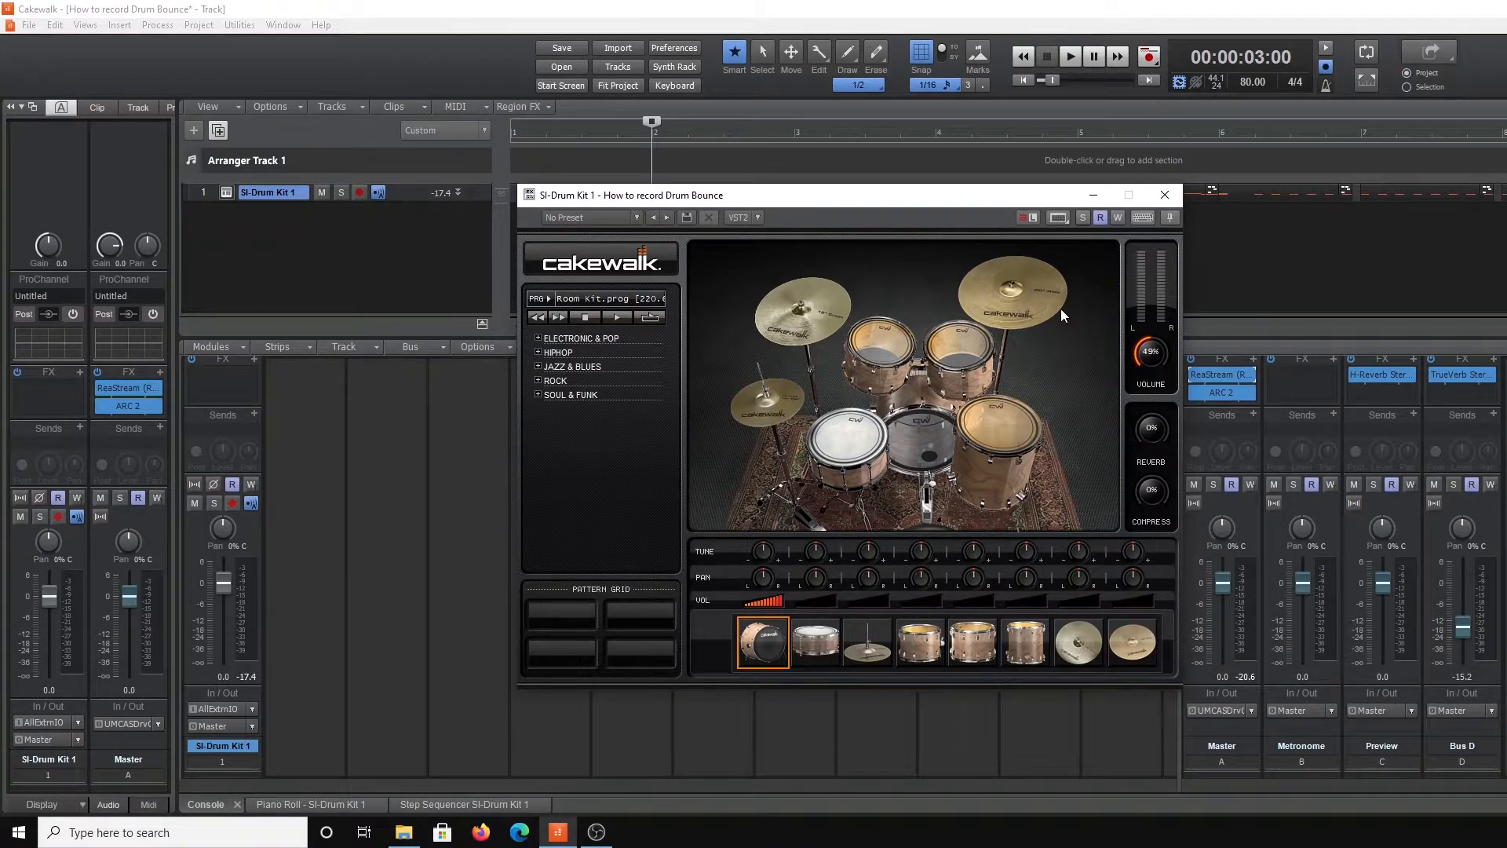
pyautogui.click(1165, 193)
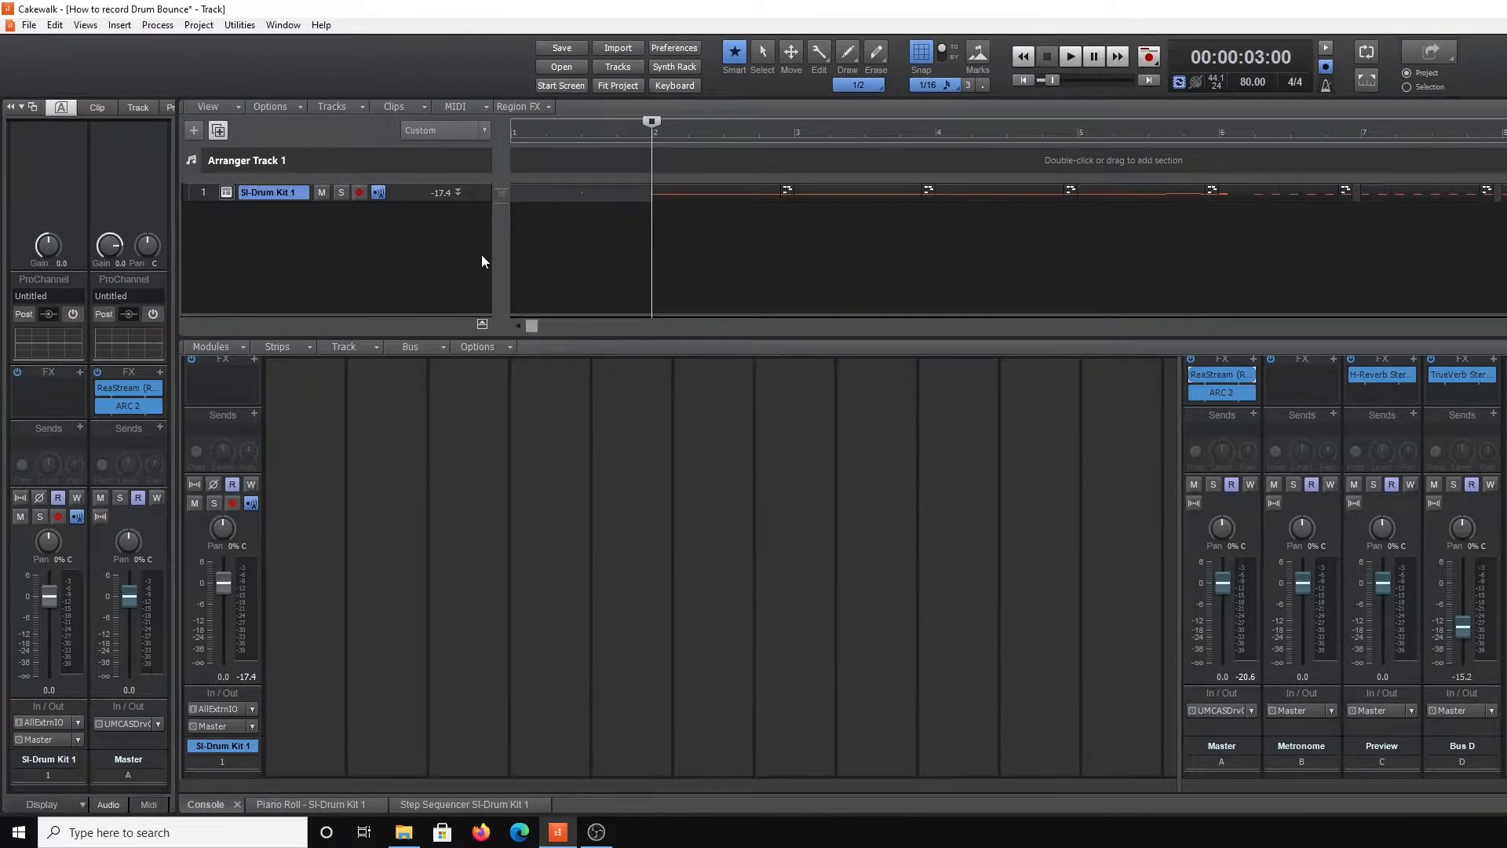
# Step: Expand the SI-Drum Kit 1 track's controls and freeze the track to audio
pyautogui.click(458, 193)
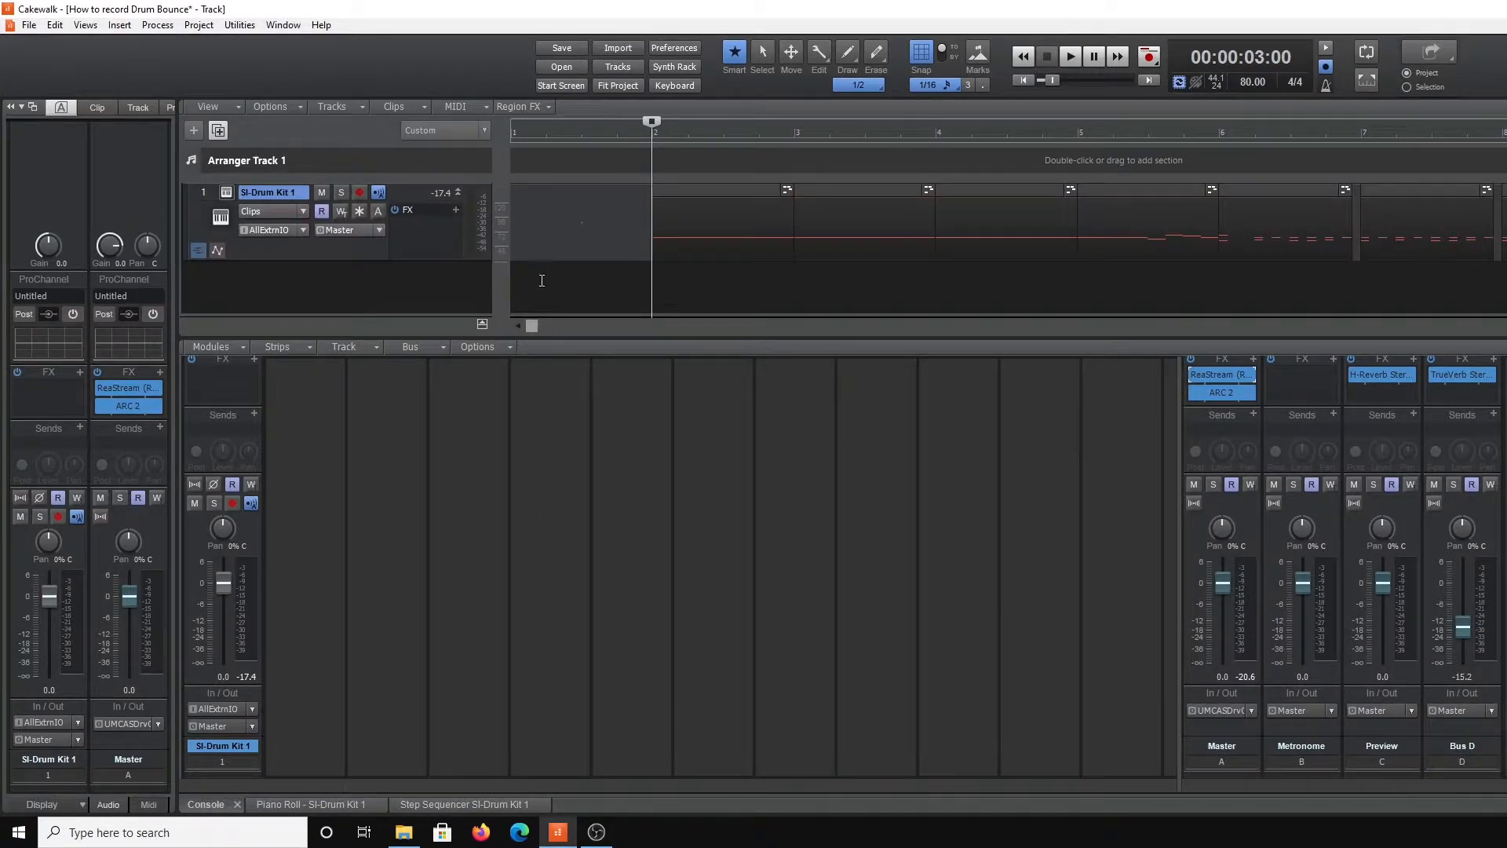
pyautogui.click(359, 210)
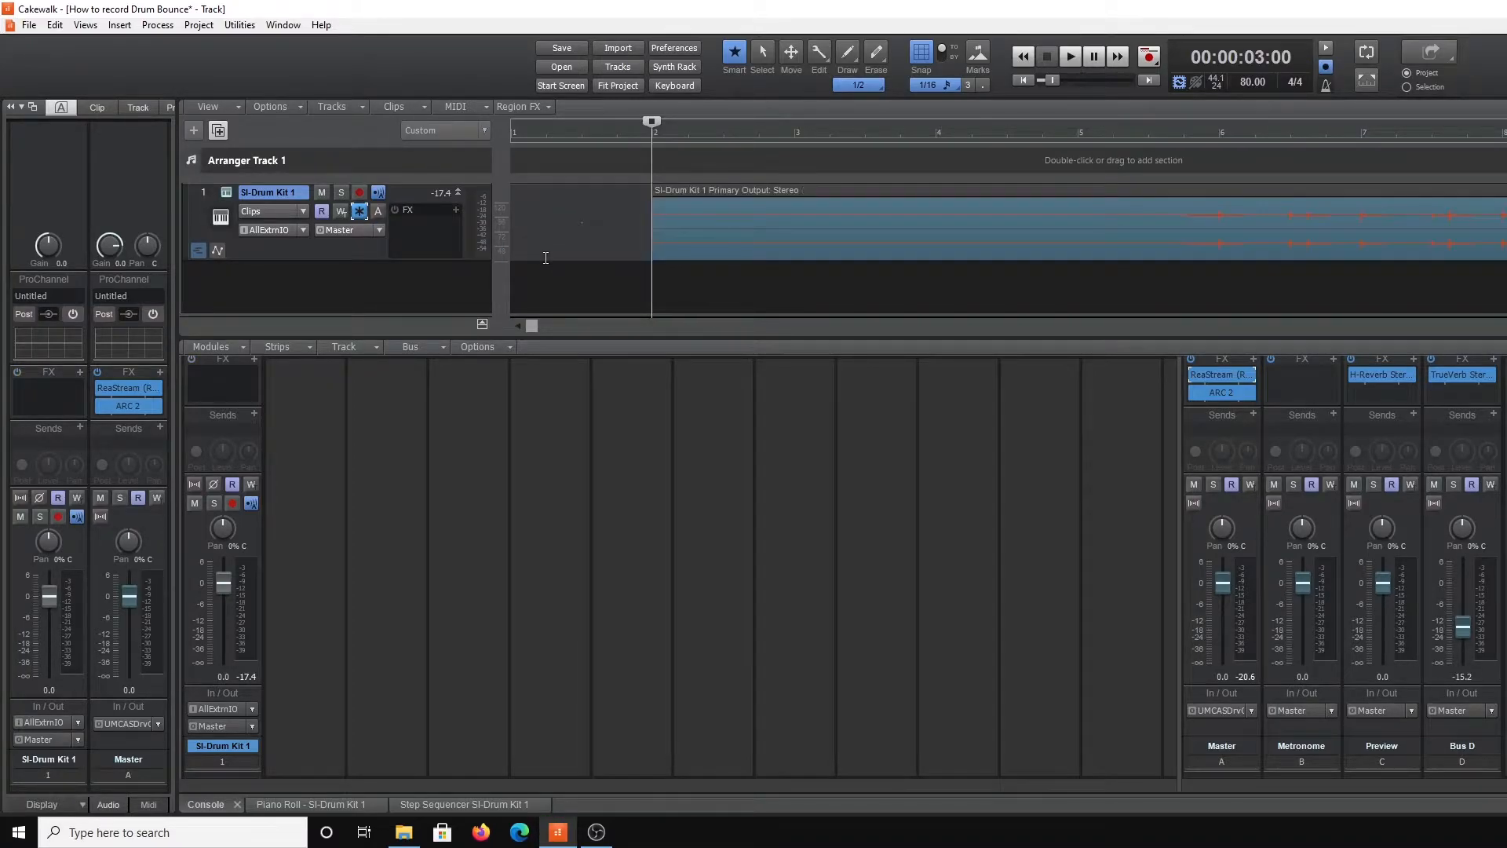
# Step: Bounce the frozen kick clip to a new track in Mono with source category Tracks, and unfreeze the SI-Drum Kit 1 track
pyautogui.click(685, 237)
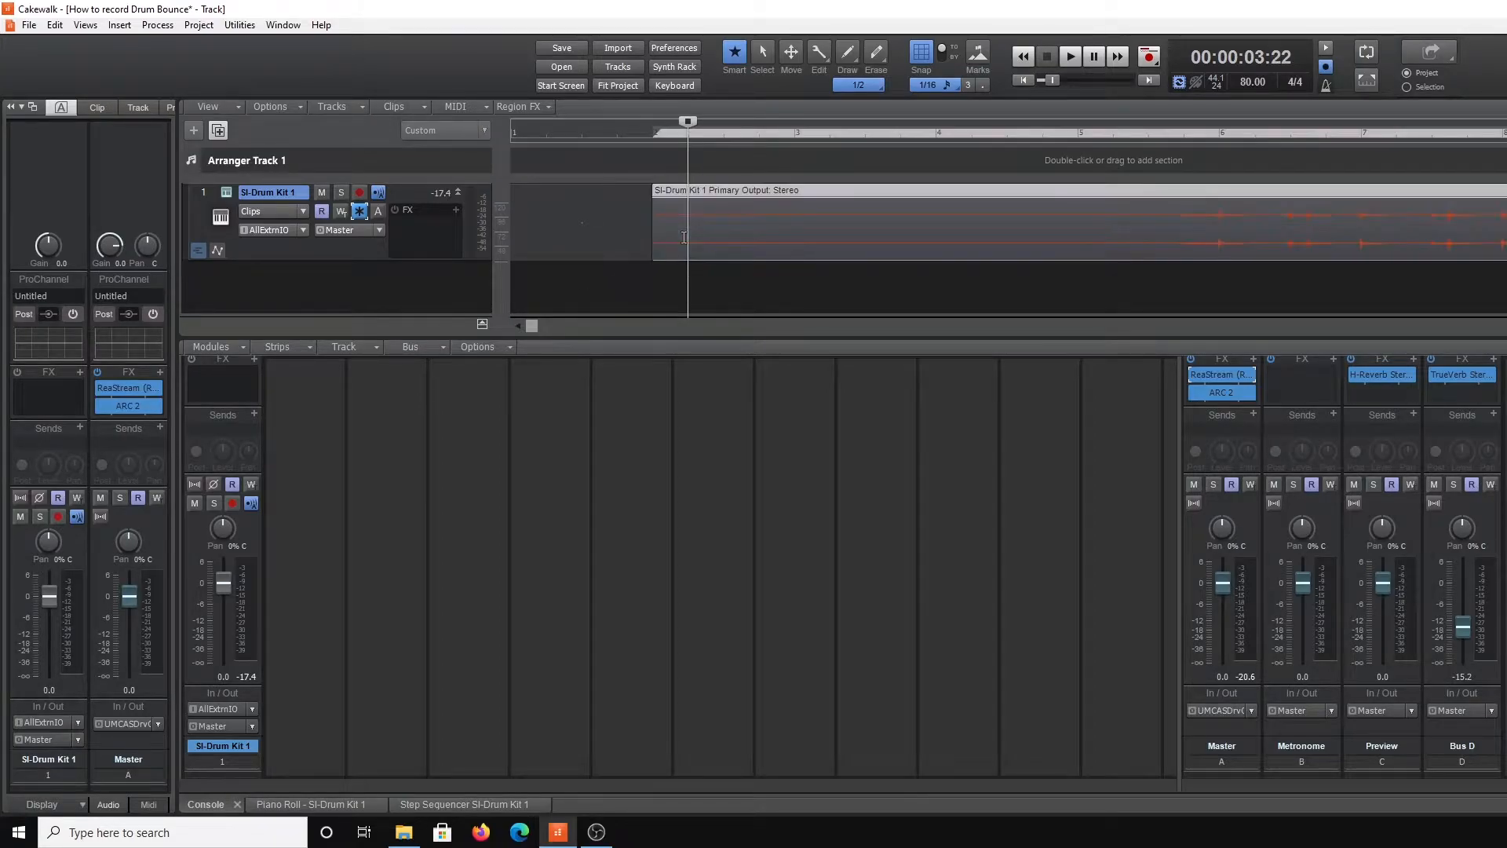
pyautogui.click(361, 107)
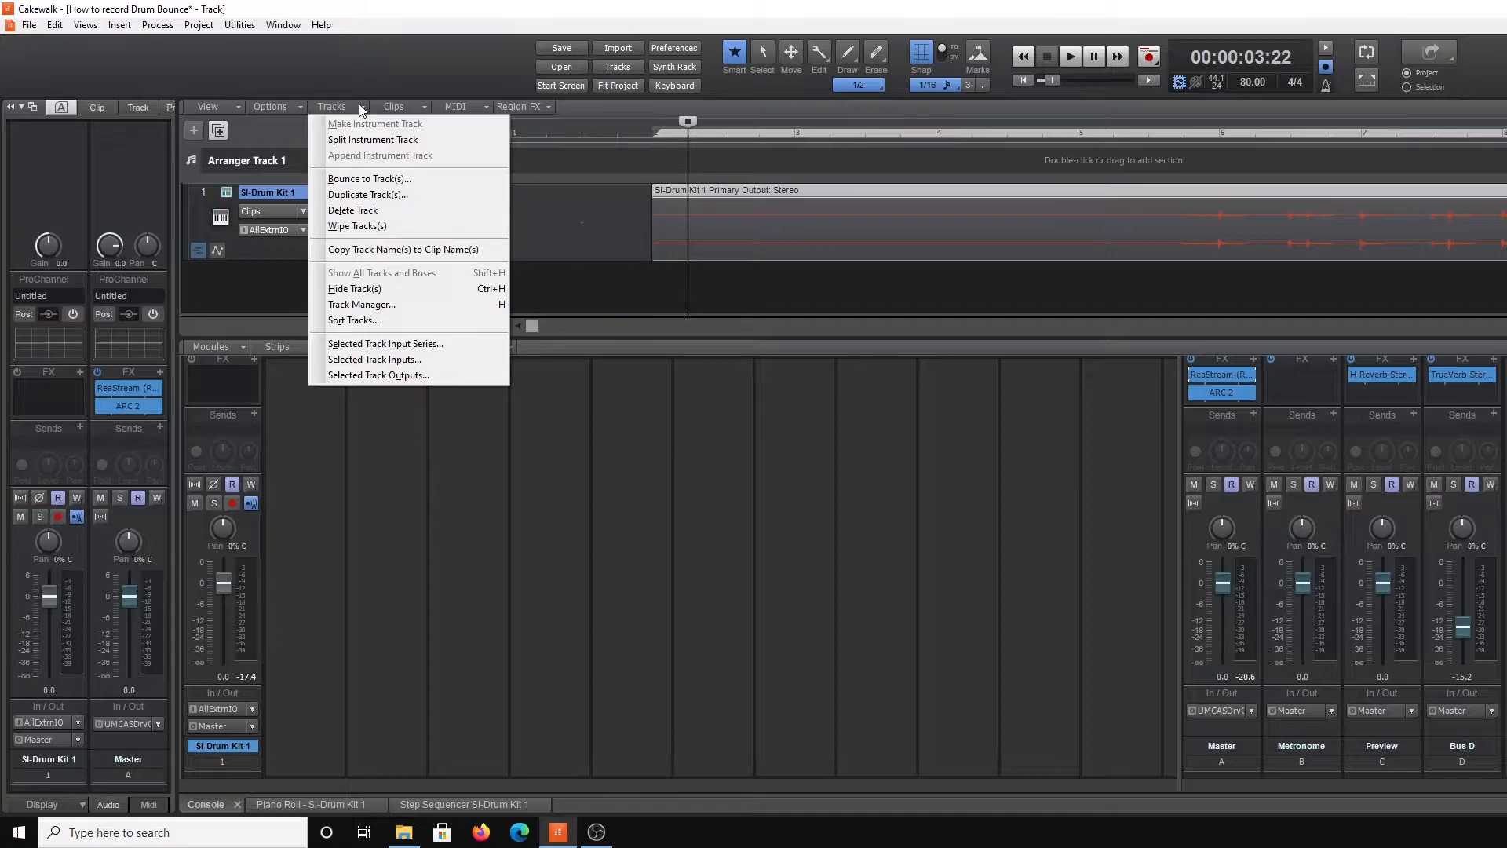
pyautogui.click(365, 182)
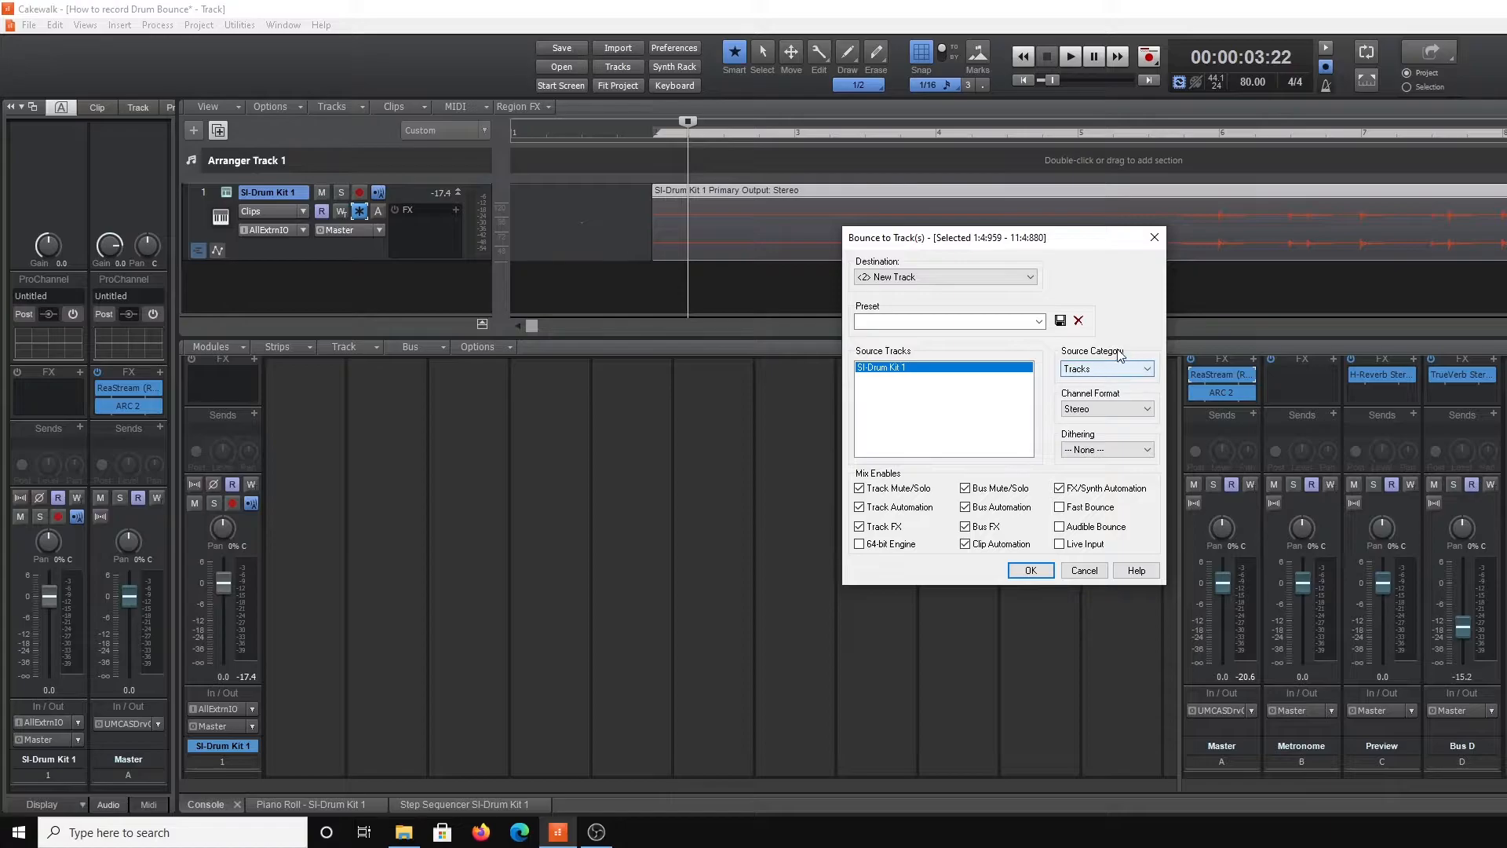
pyautogui.click(1148, 370)
pyautogui.click(1095, 382)
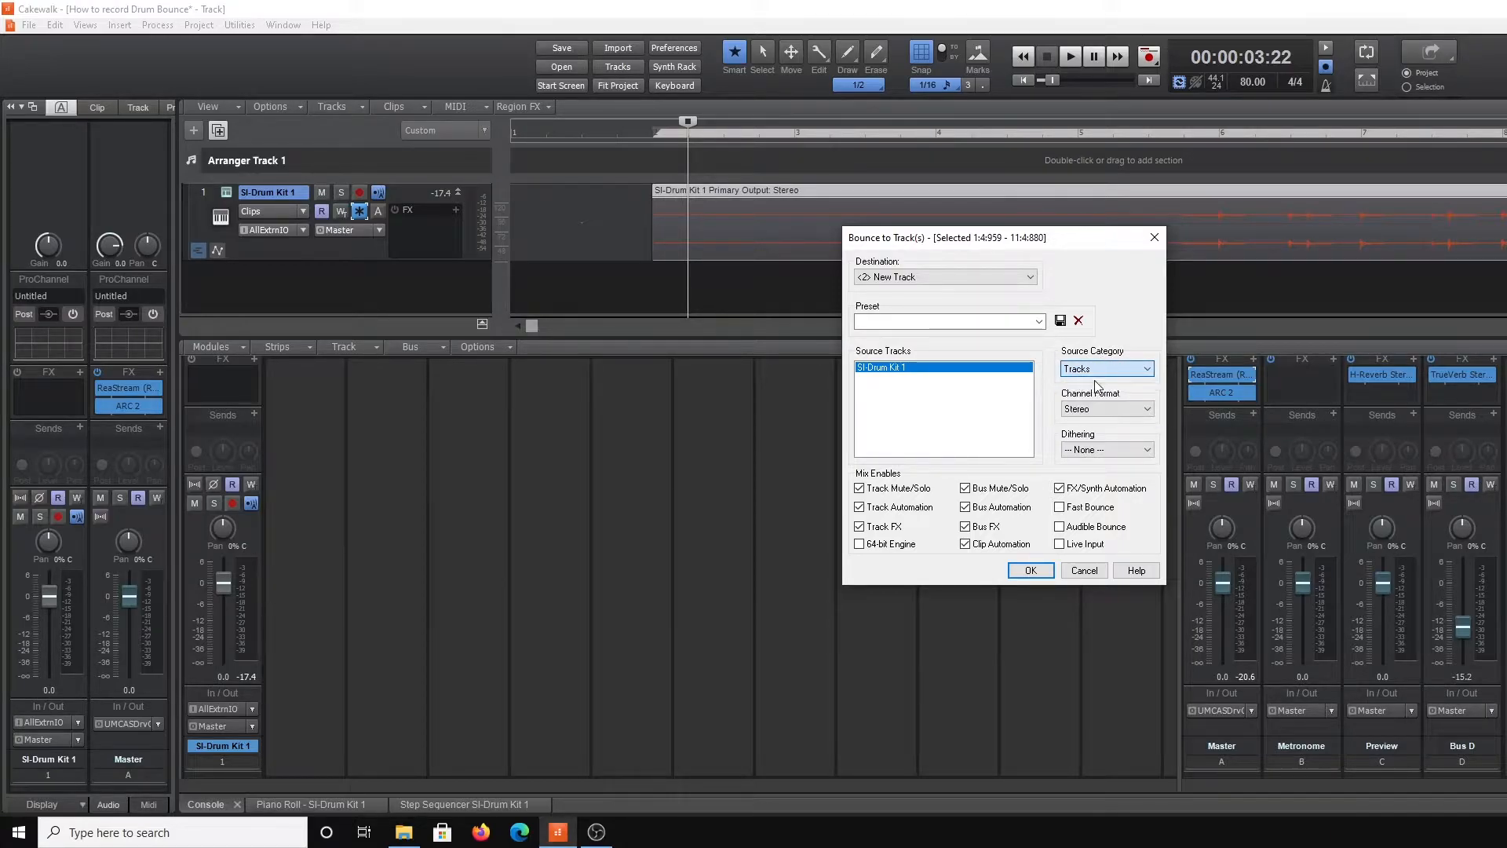
pyautogui.click(1147, 408)
pyautogui.click(1092, 433)
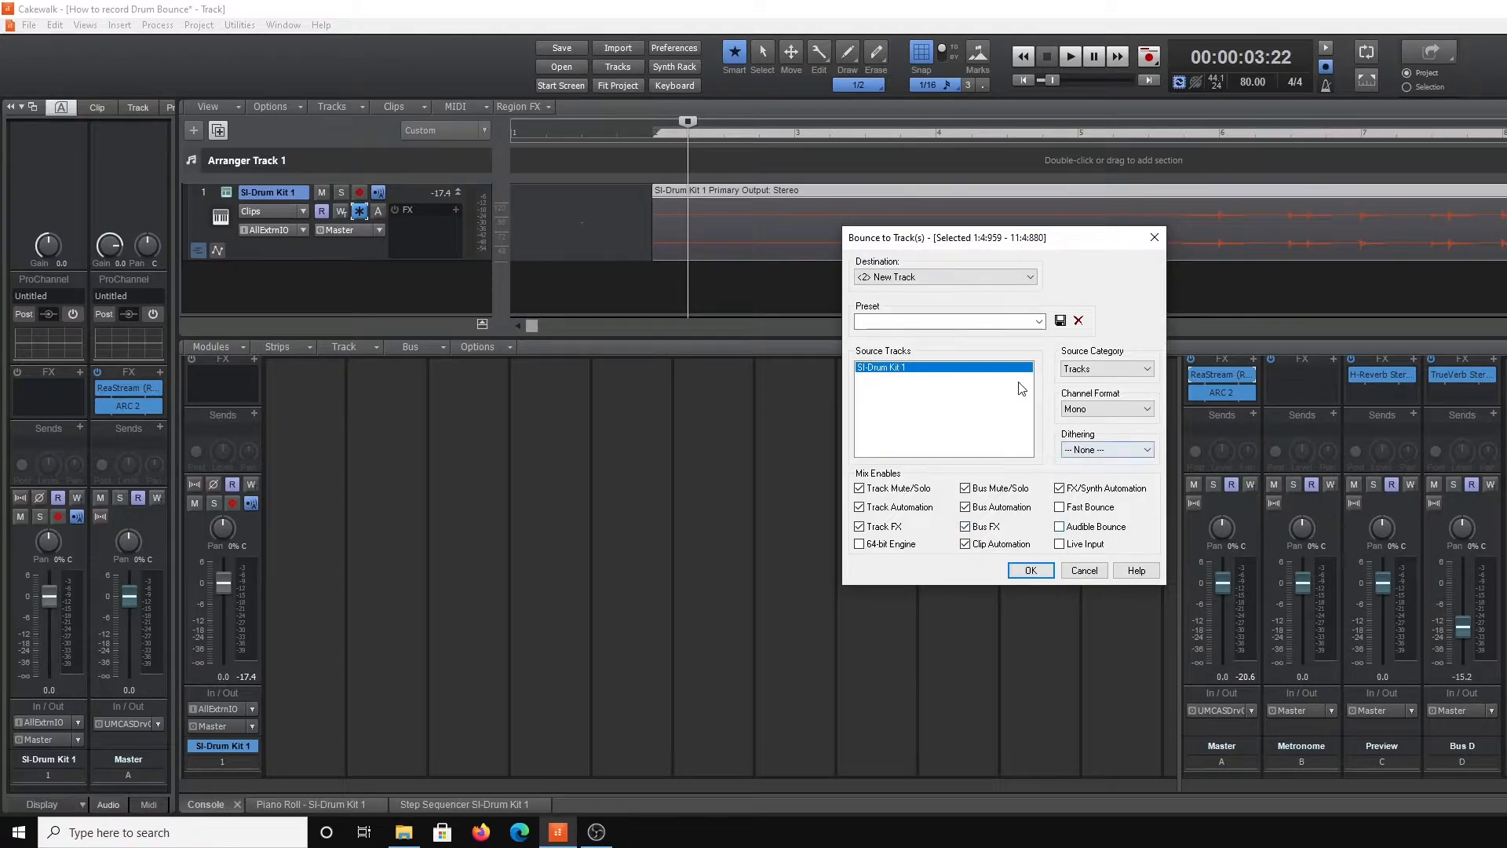
pyautogui.click(1029, 572)
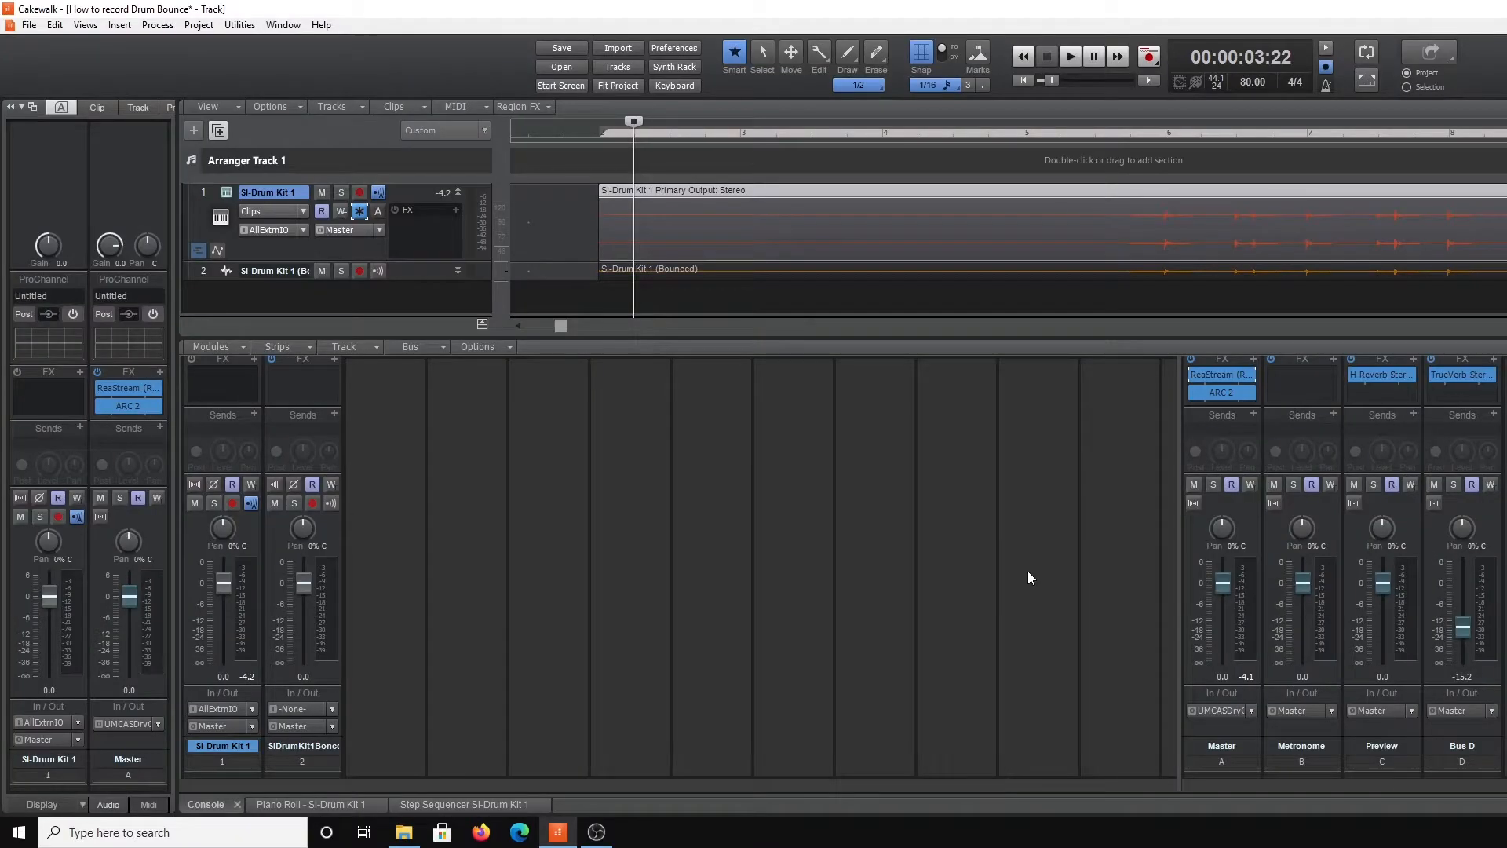
pyautogui.click(359, 210)
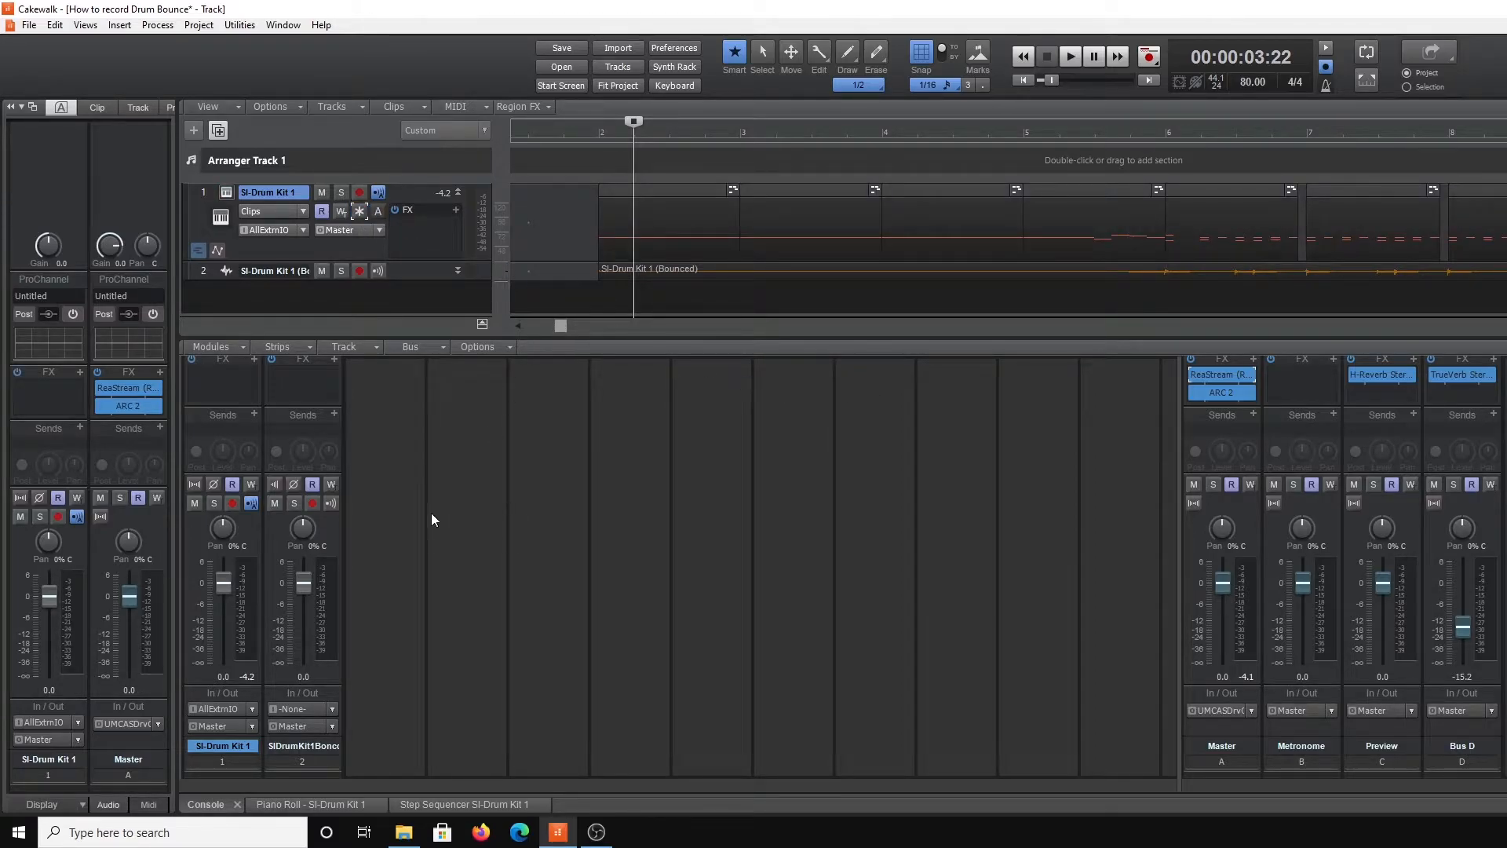
# Step: Solo the bounced kick track and audition it from between bars 5 and 6, removing the solo when finished
pyautogui.click(294, 503)
pyautogui.click(1114, 299)
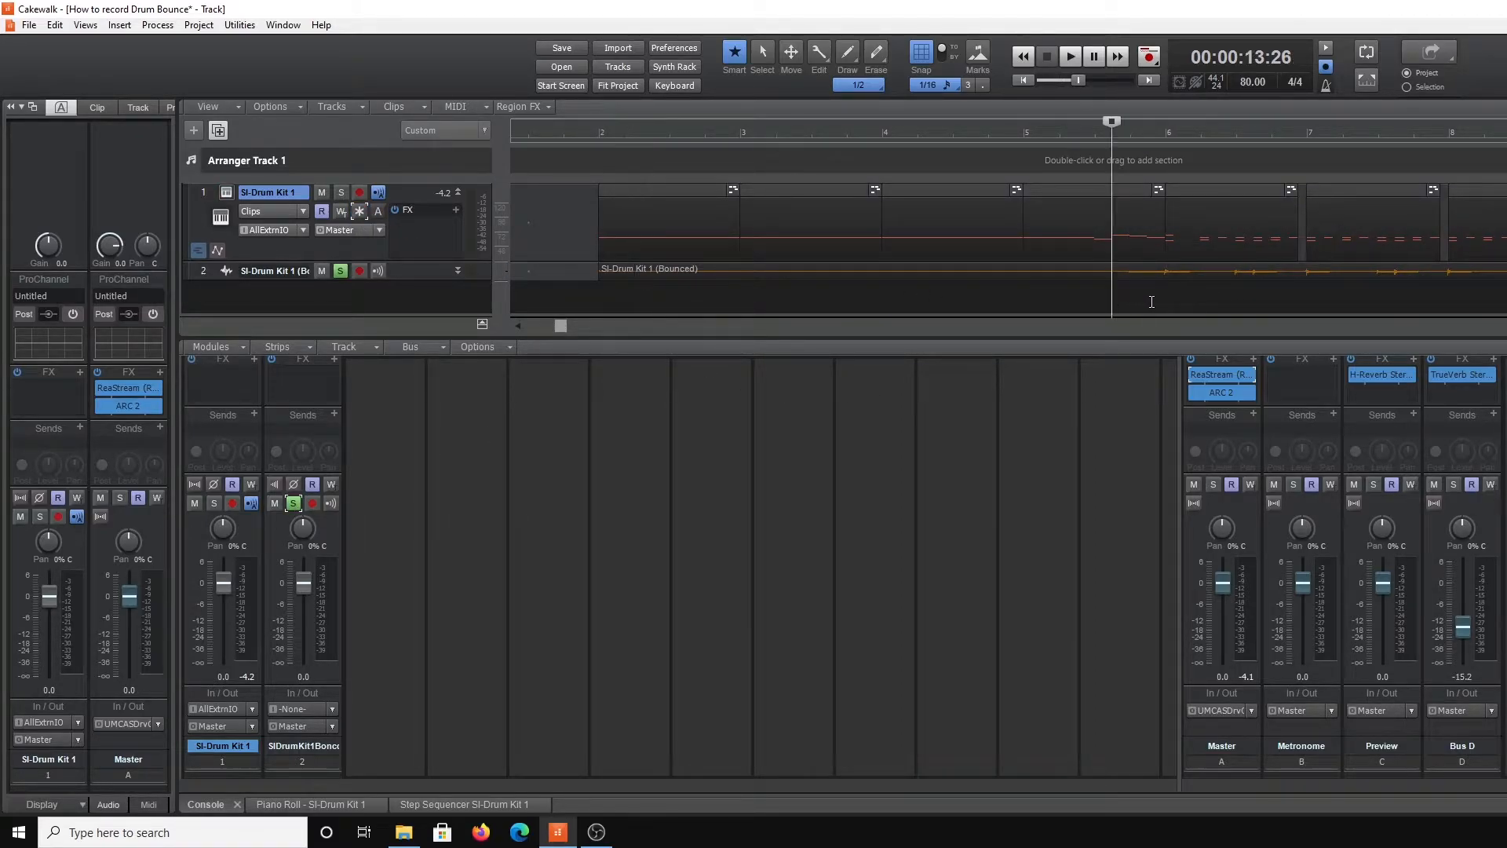
pyautogui.press('space')
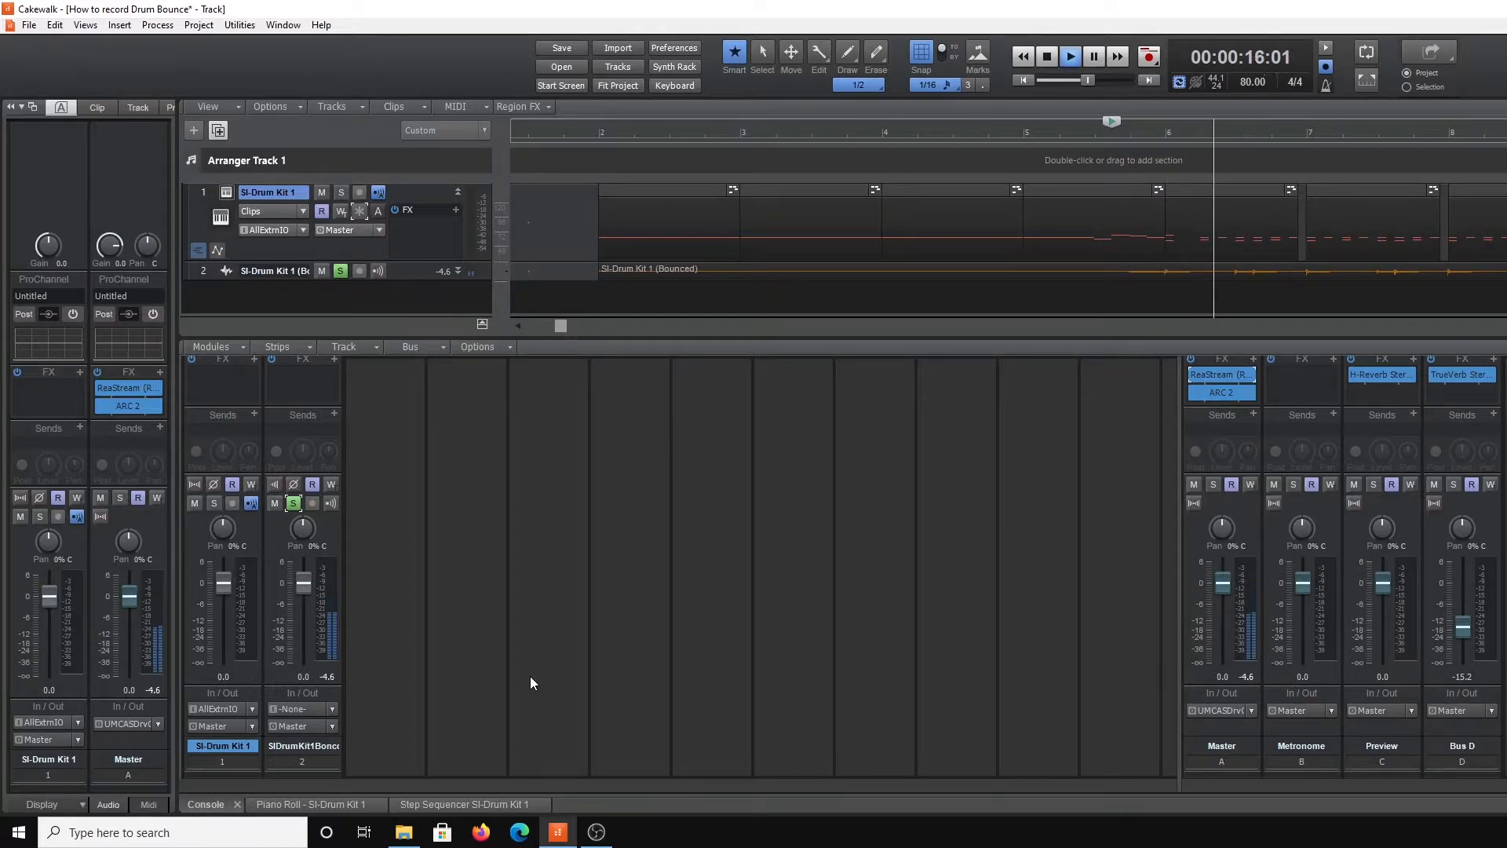
pyautogui.press('space')
pyautogui.click(293, 503)
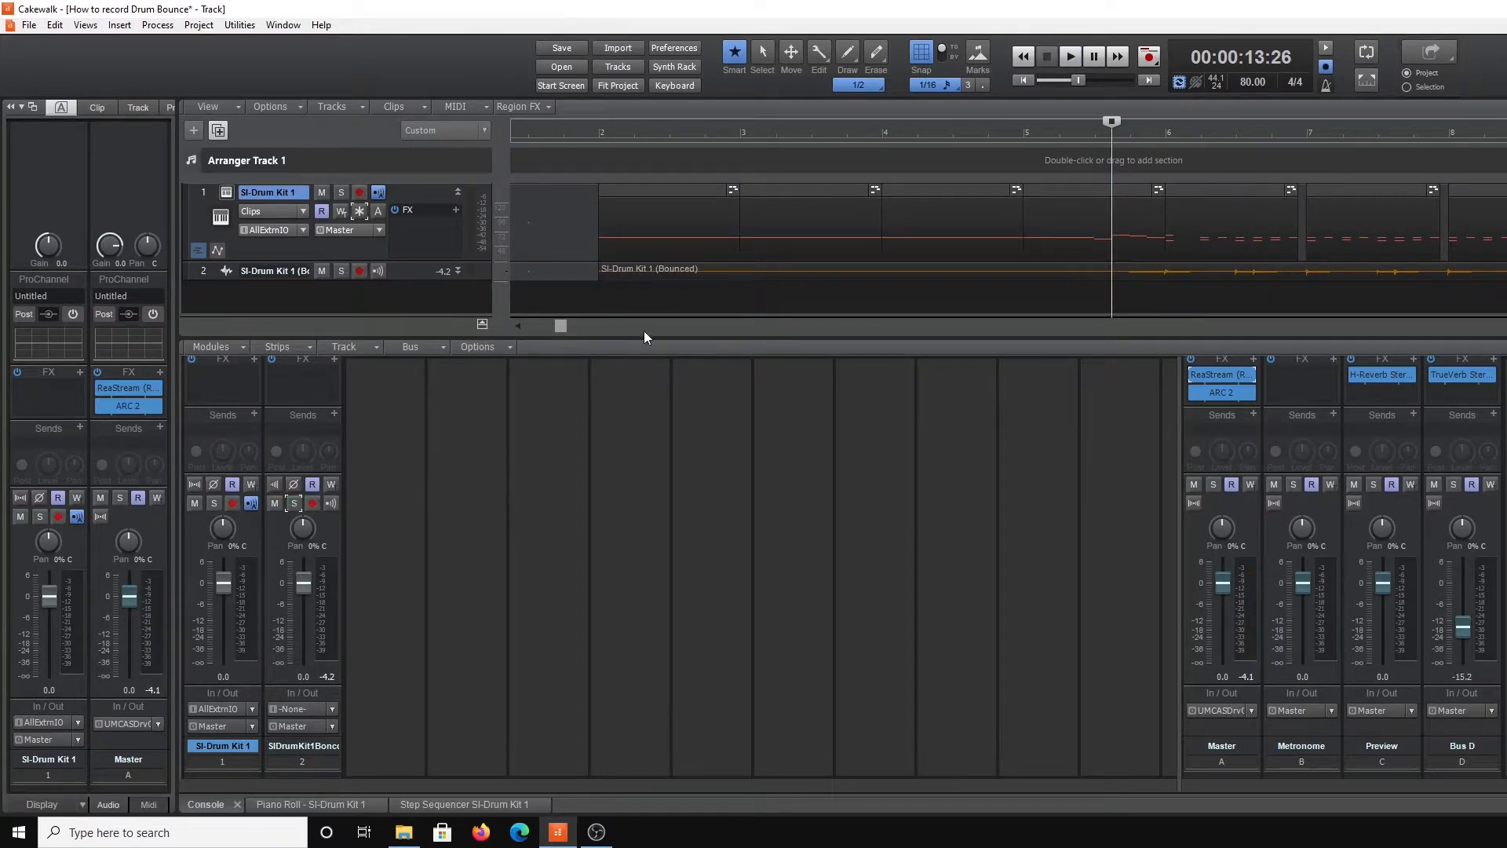
# Step: Isolate the snare in the drum synth, with its volume at maximum and the kick at zero, and close the synth
pyautogui.click(225, 192)
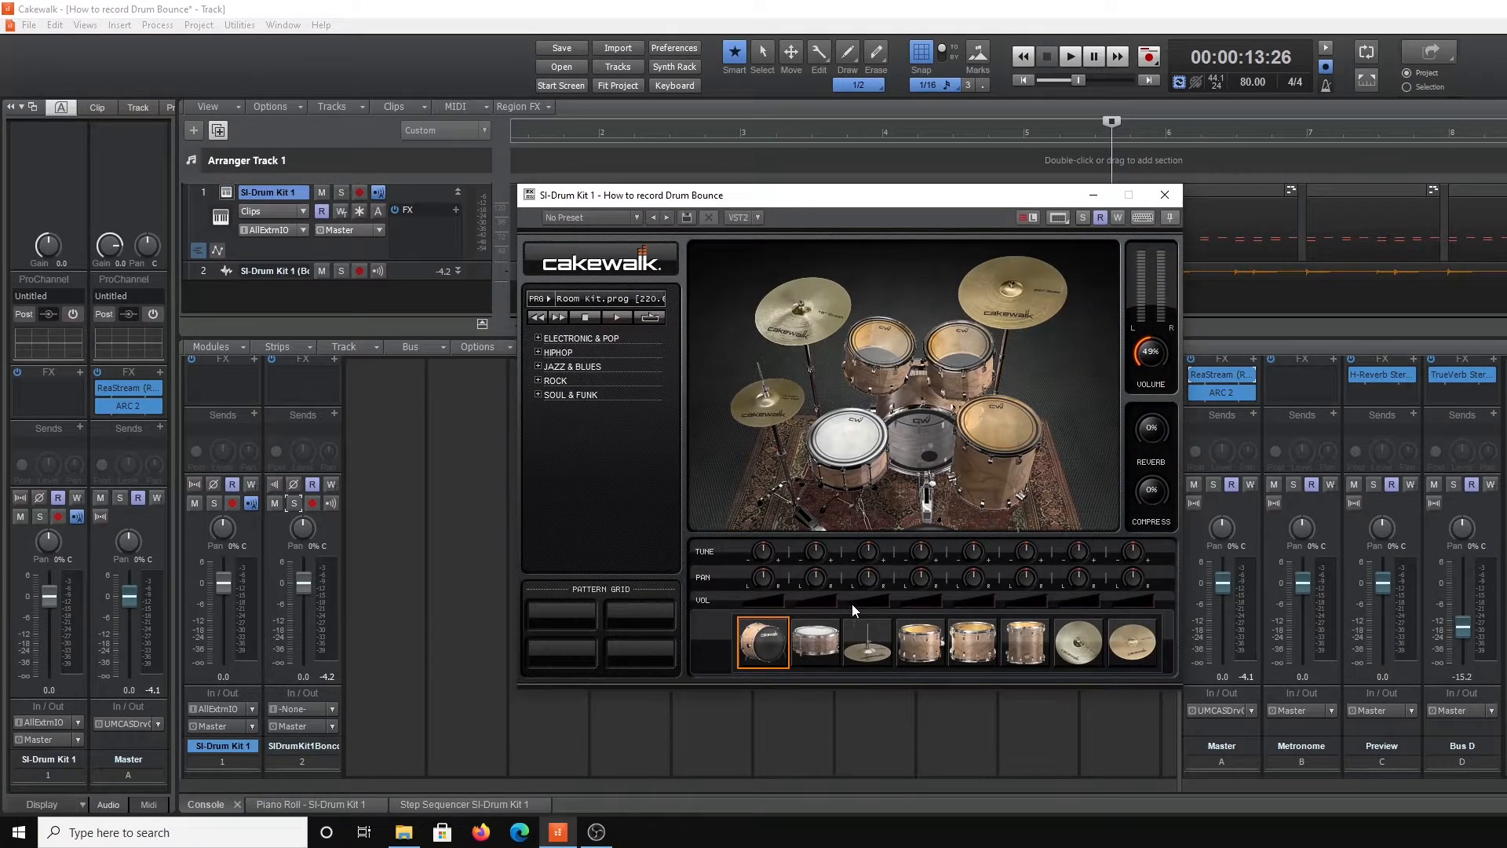
pyautogui.moveTo(804, 601); pyautogui.dragTo(1104, 586)
pyautogui.click(1164, 194)
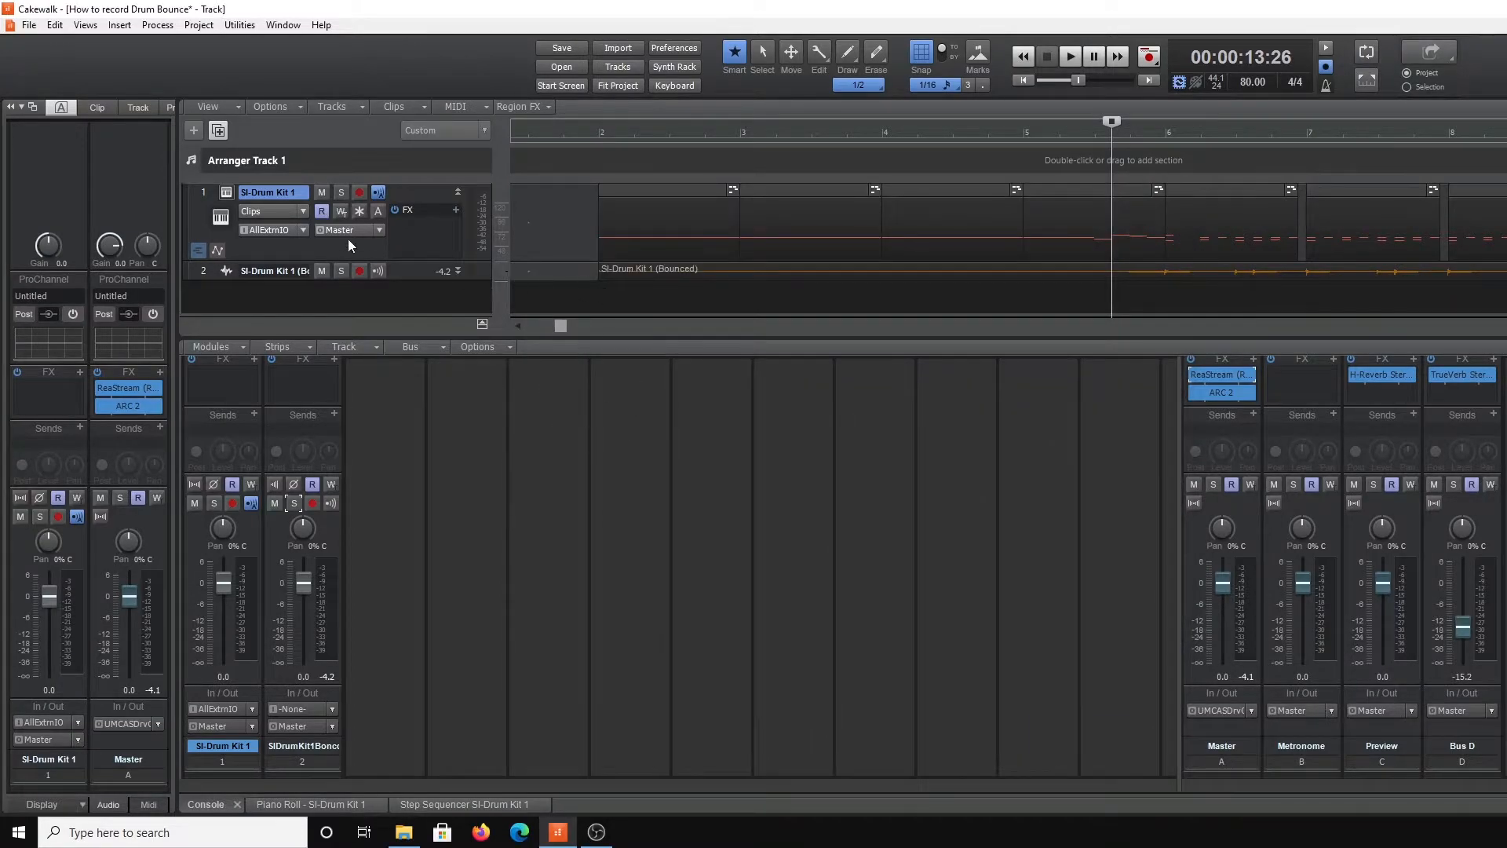
# Step: Freeze the SI-Drum Kit 1 track and bounce its snare audio to a new Mono track
pyautogui.click(360, 210)
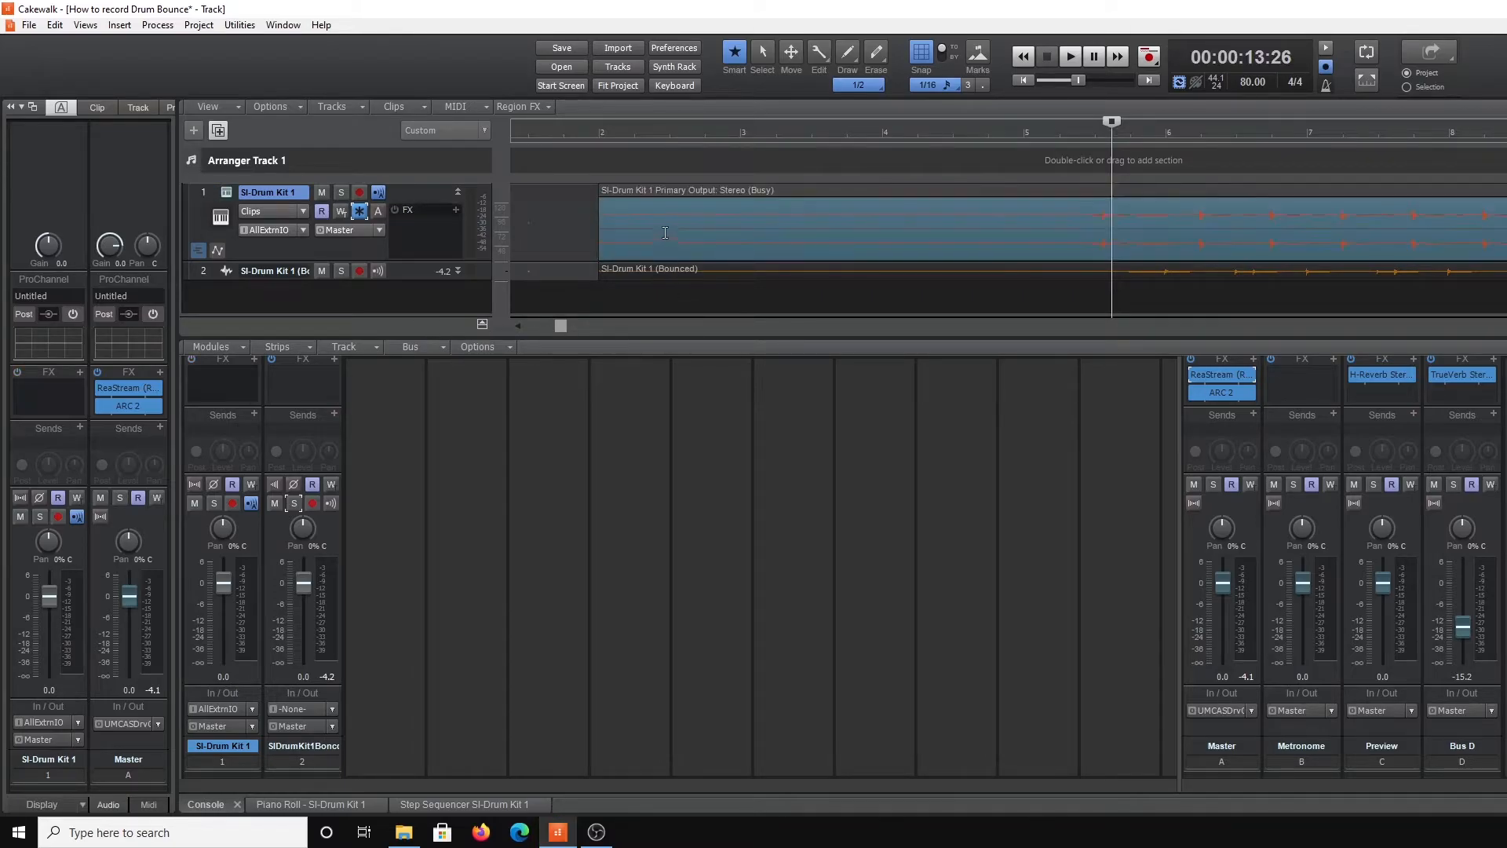
pyautogui.click(630, 231)
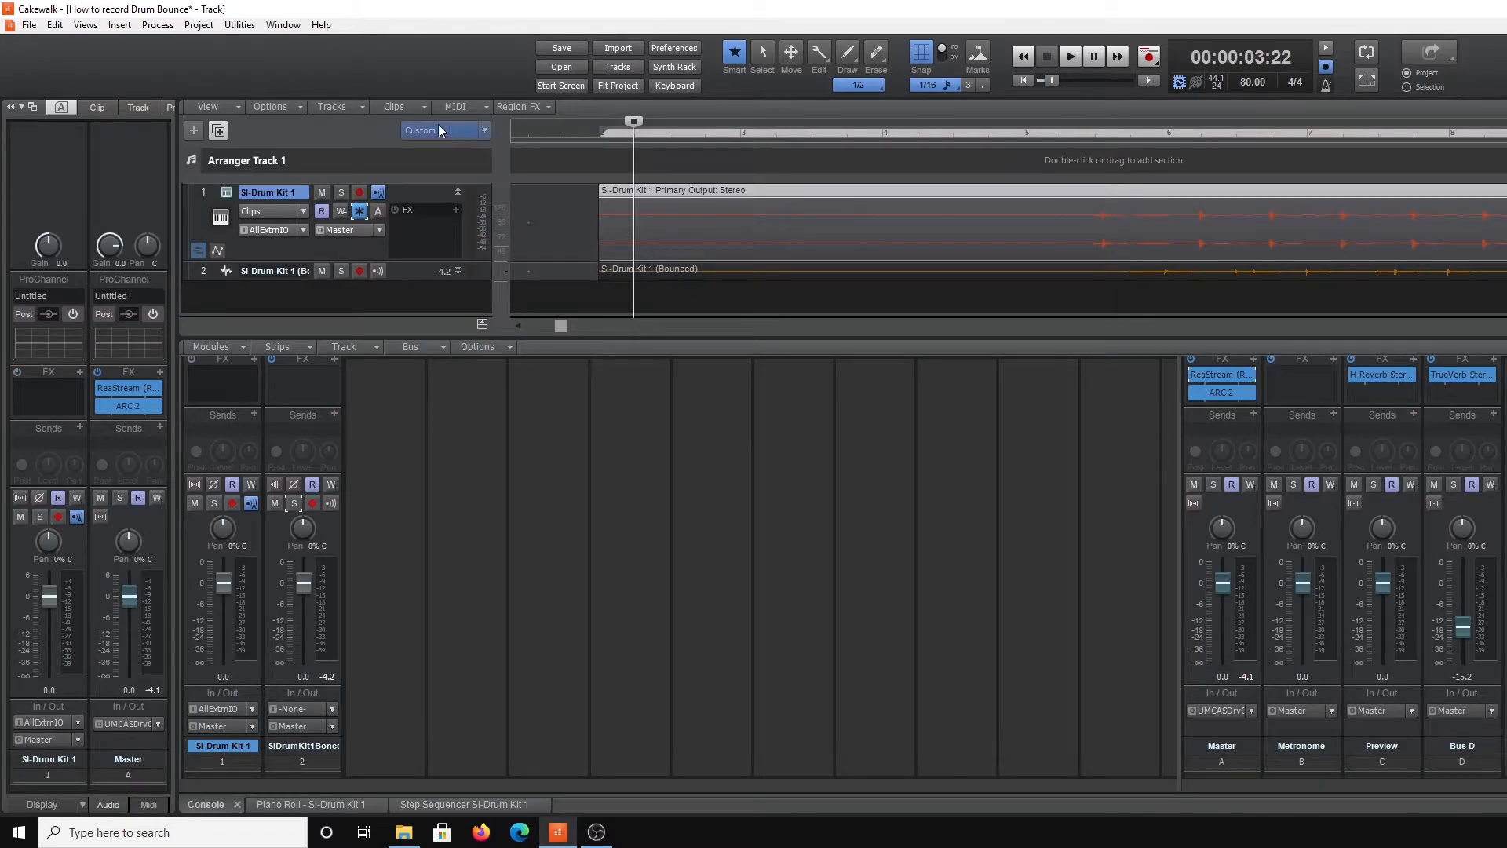
pyautogui.click(362, 106)
pyautogui.click(361, 180)
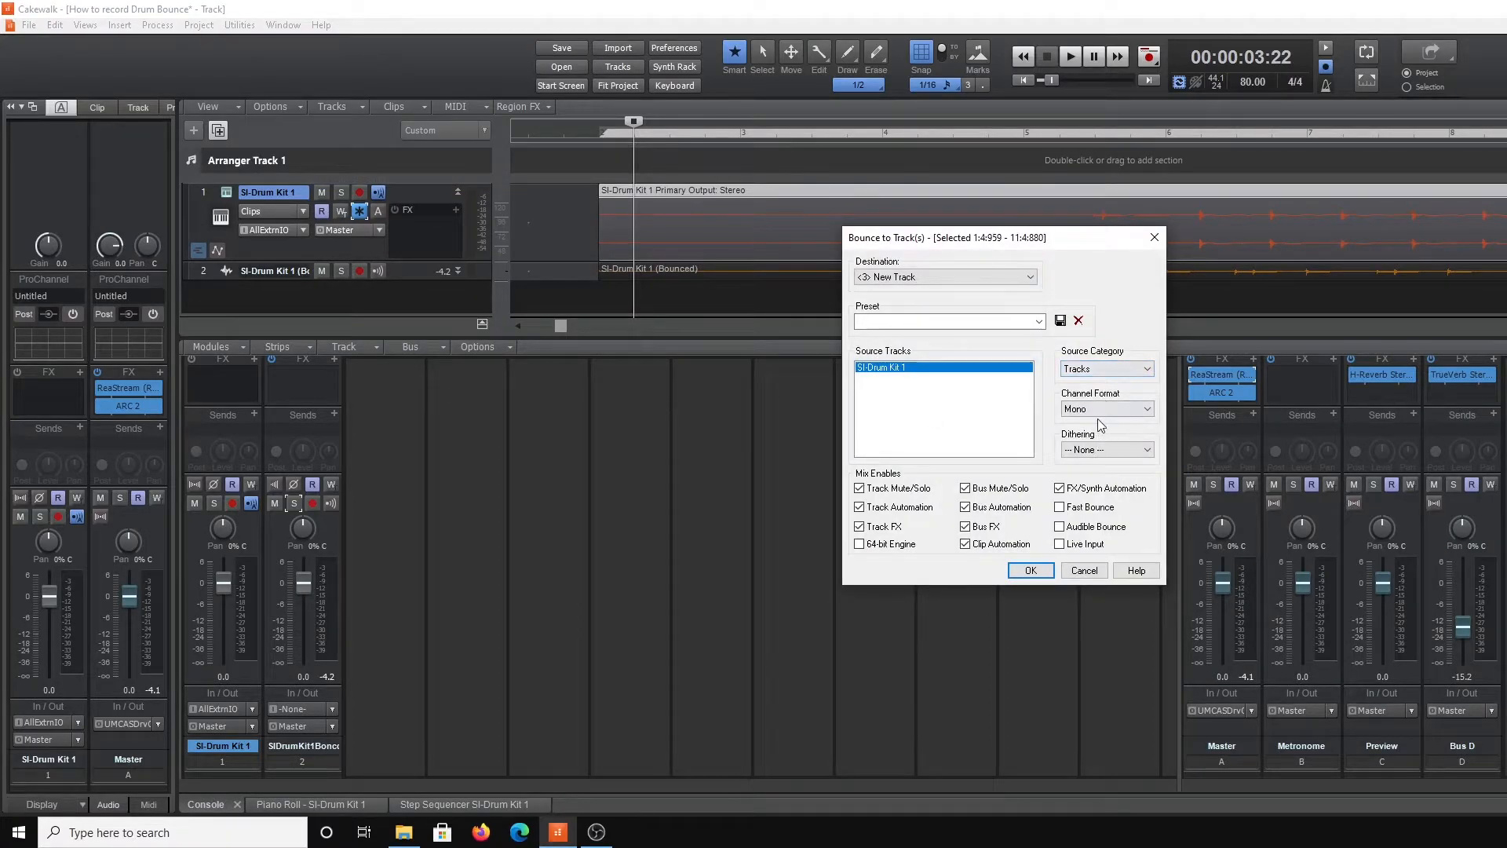
pyautogui.click(1031, 572)
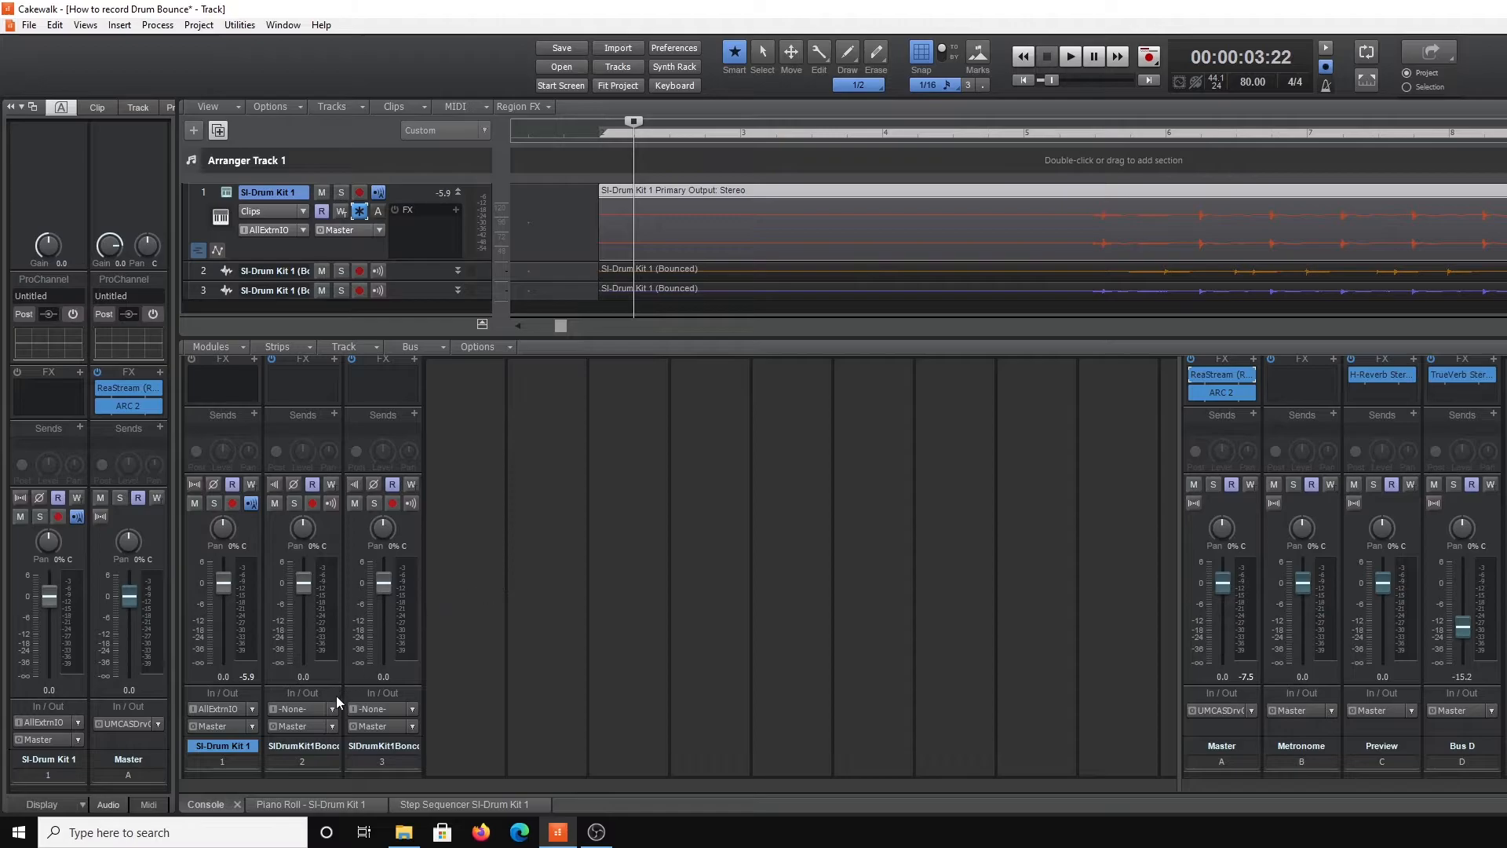
# Step: Rename the first bounced track Kick and the second one Snare
pyautogui.doubleClick(304, 745)
pyautogui.write('Kick')
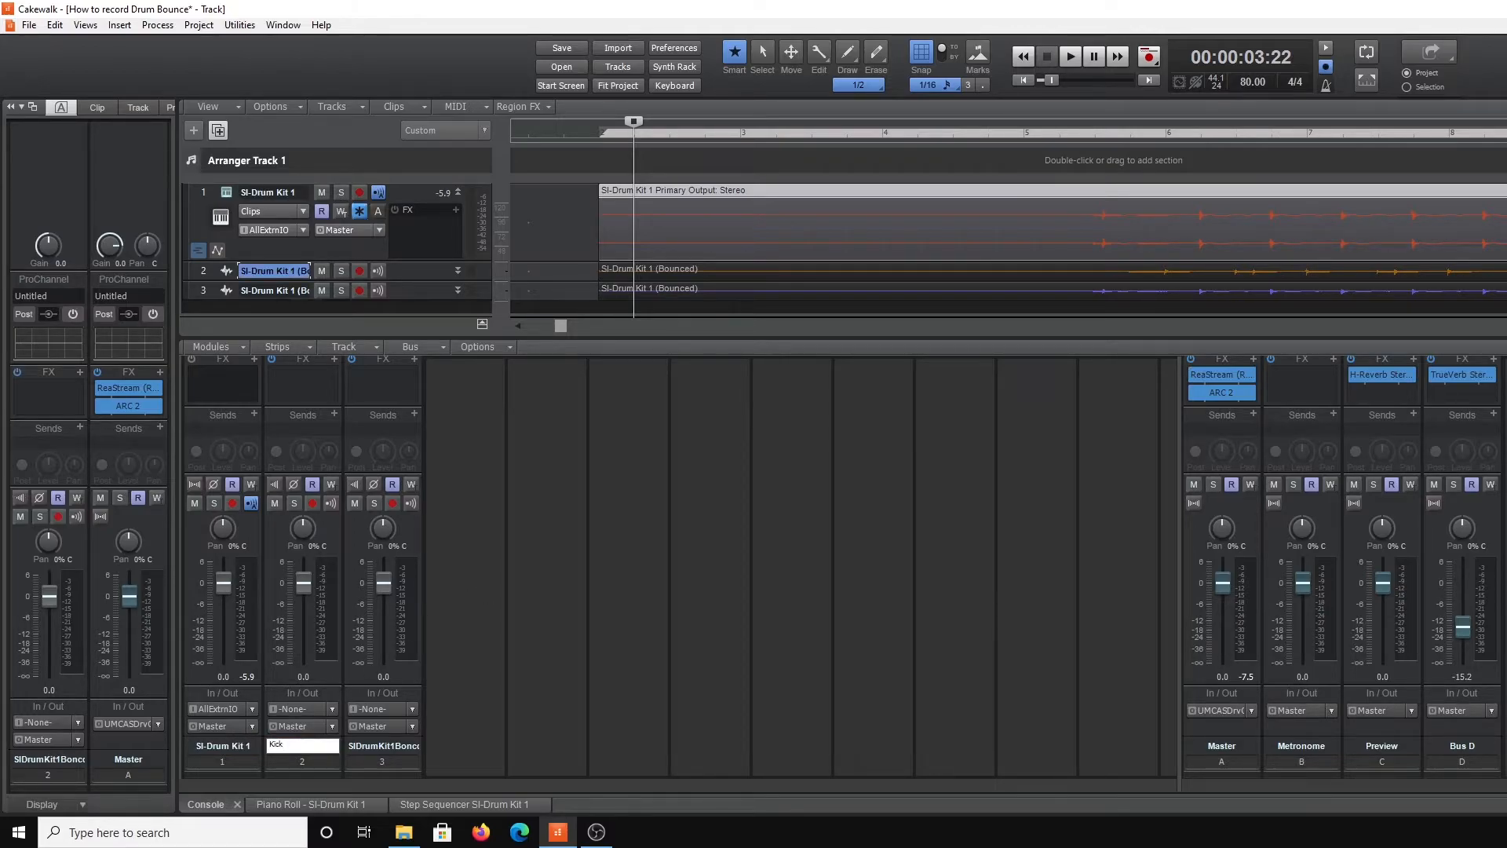
pyautogui.doubleClick(382, 746)
pyautogui.write('Snare')
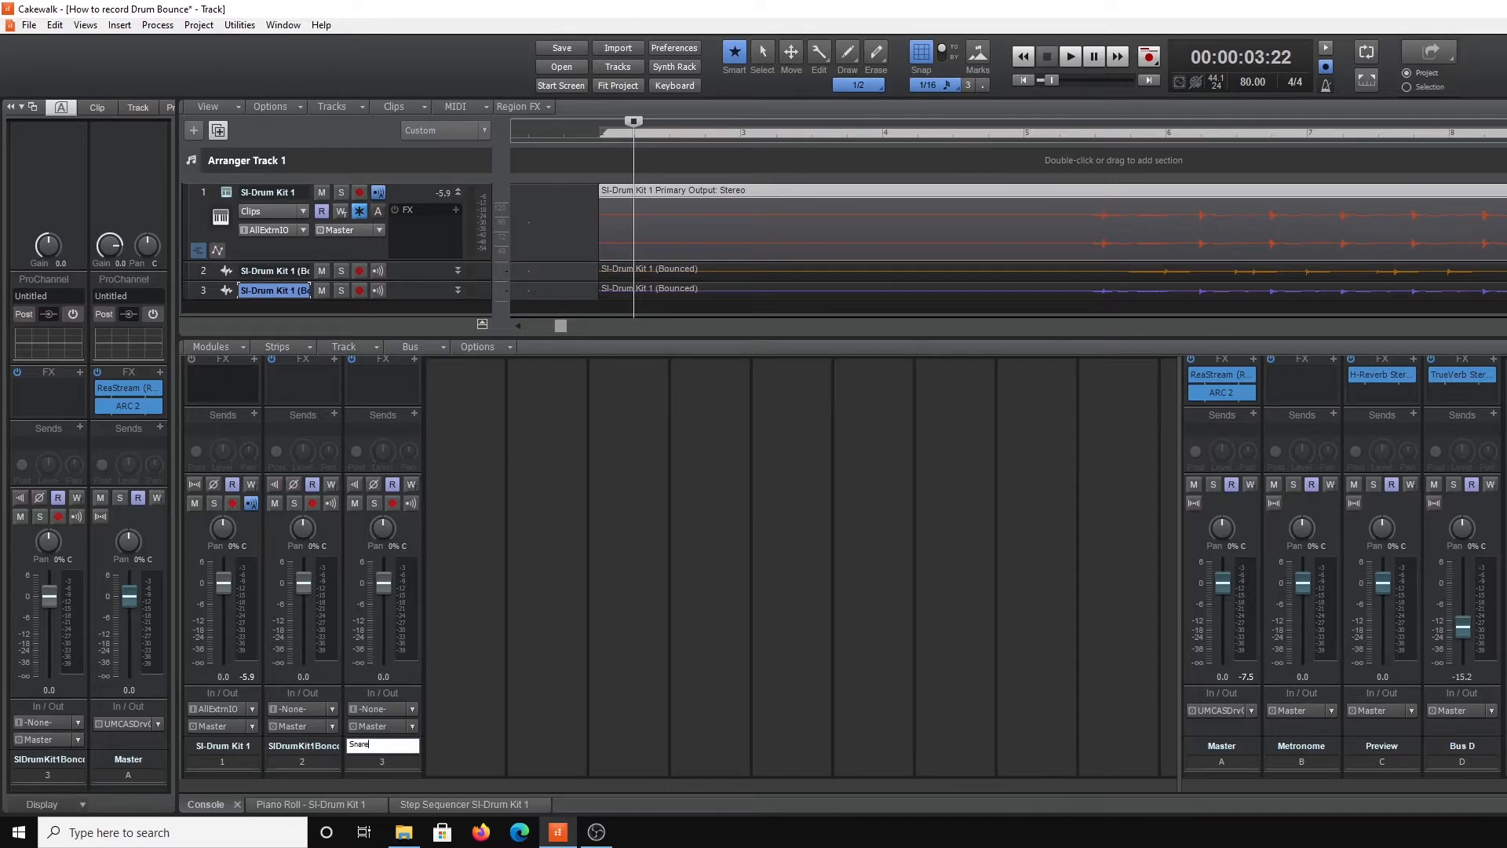
pyautogui.press('Return')
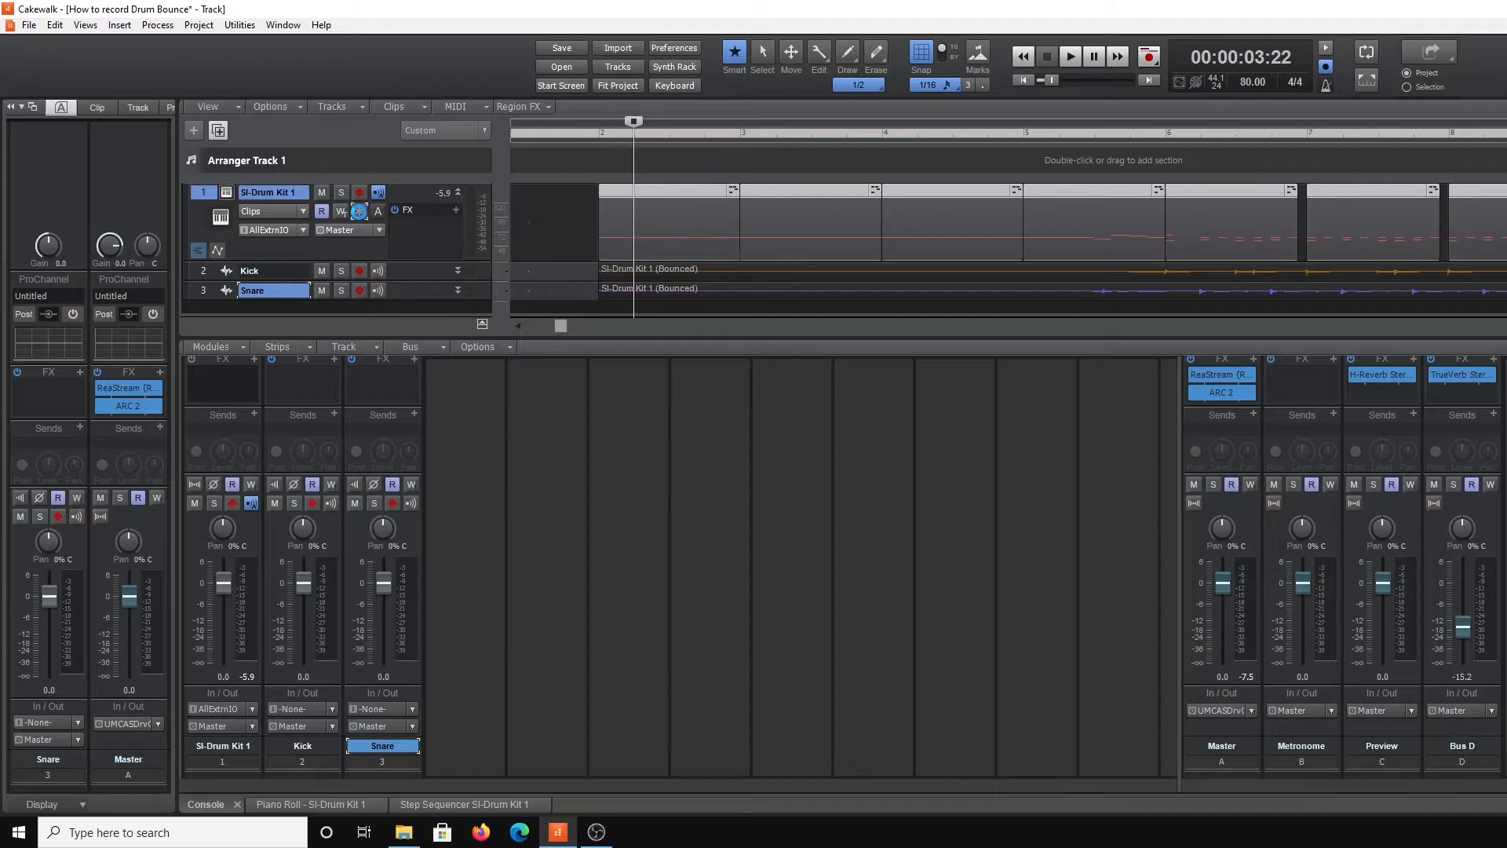
# Step: Unfreeze the SI-Drum Kit 1 track and isolate the hi-hat in its synth, at 100% volume with the snare at zero
pyautogui.click(226, 192)
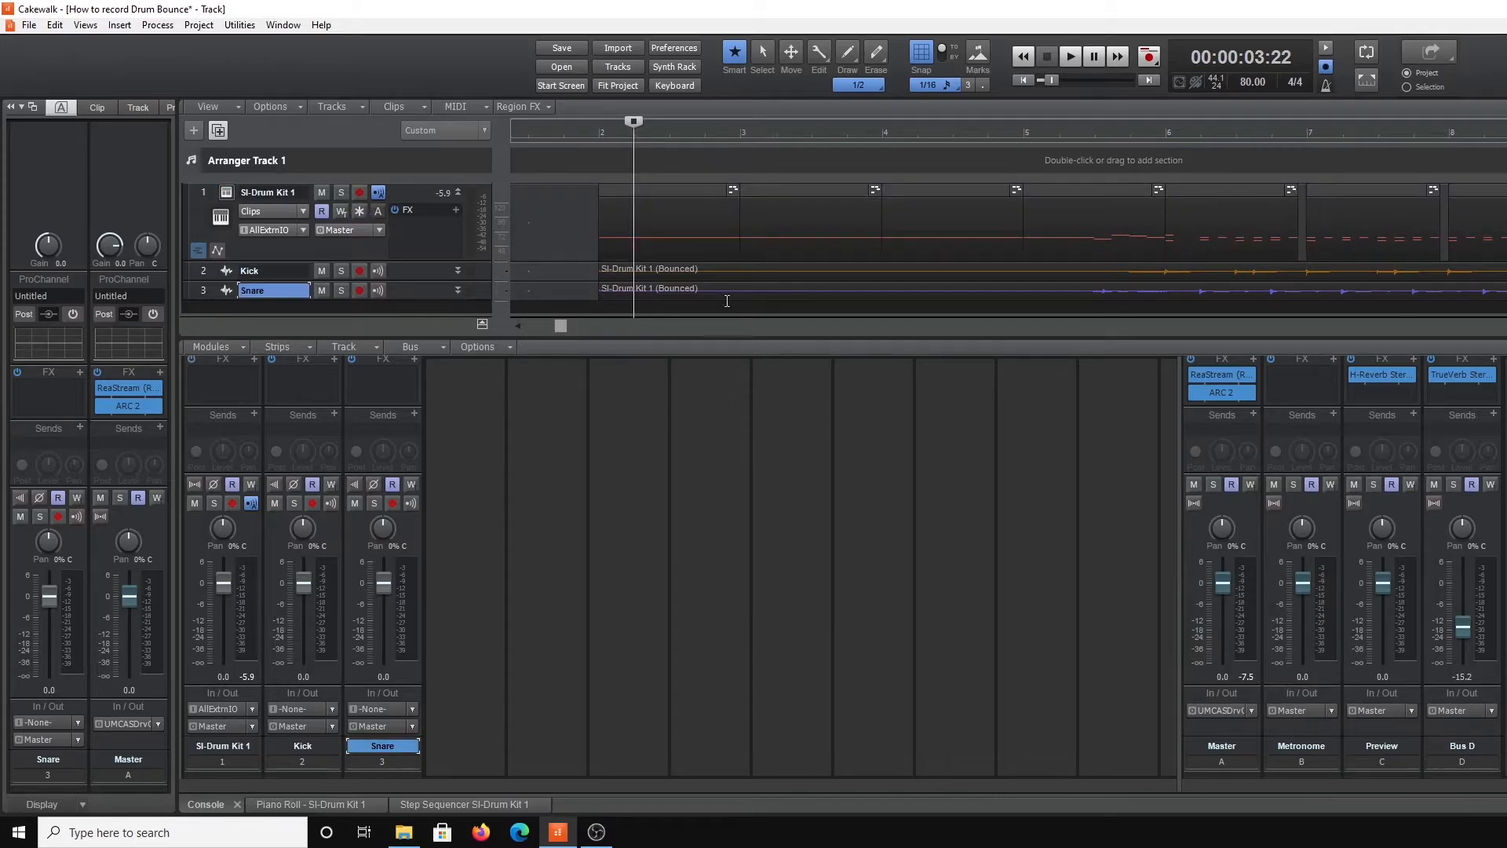
pyautogui.click(226, 192)
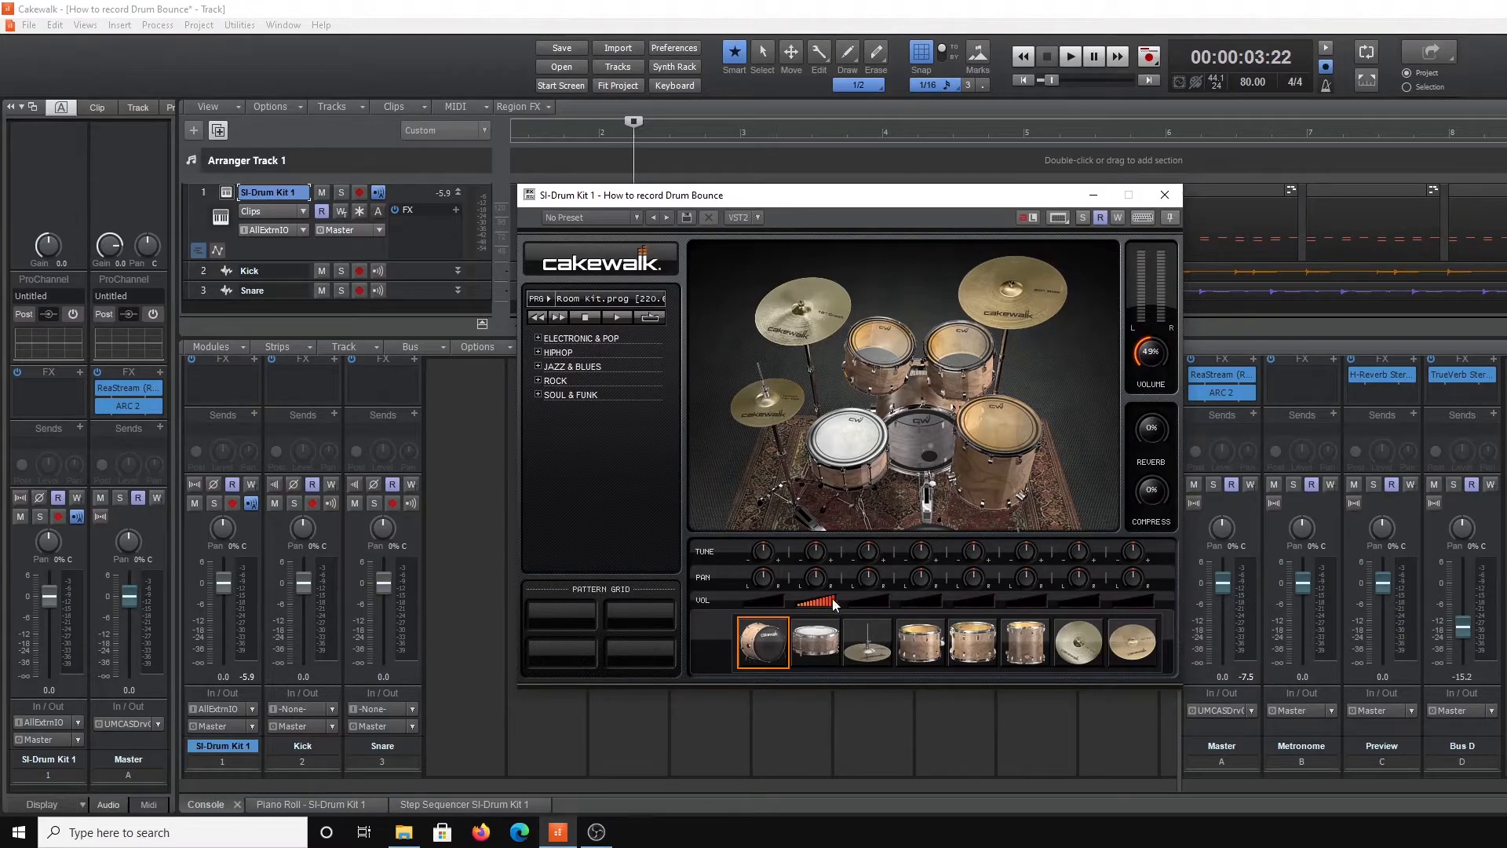
pyautogui.click(854, 604)
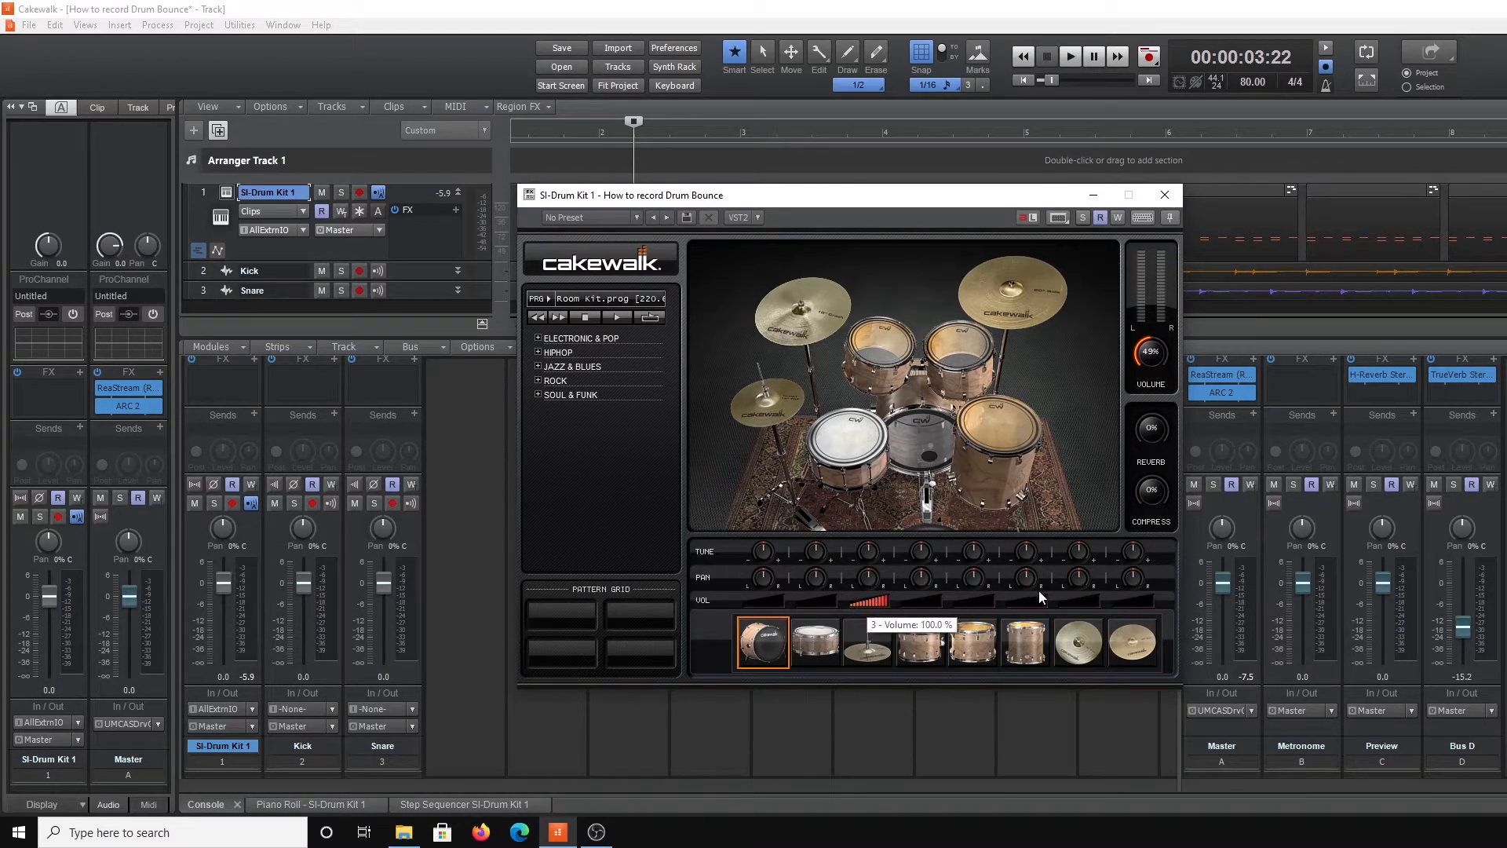
pyautogui.click(1164, 195)
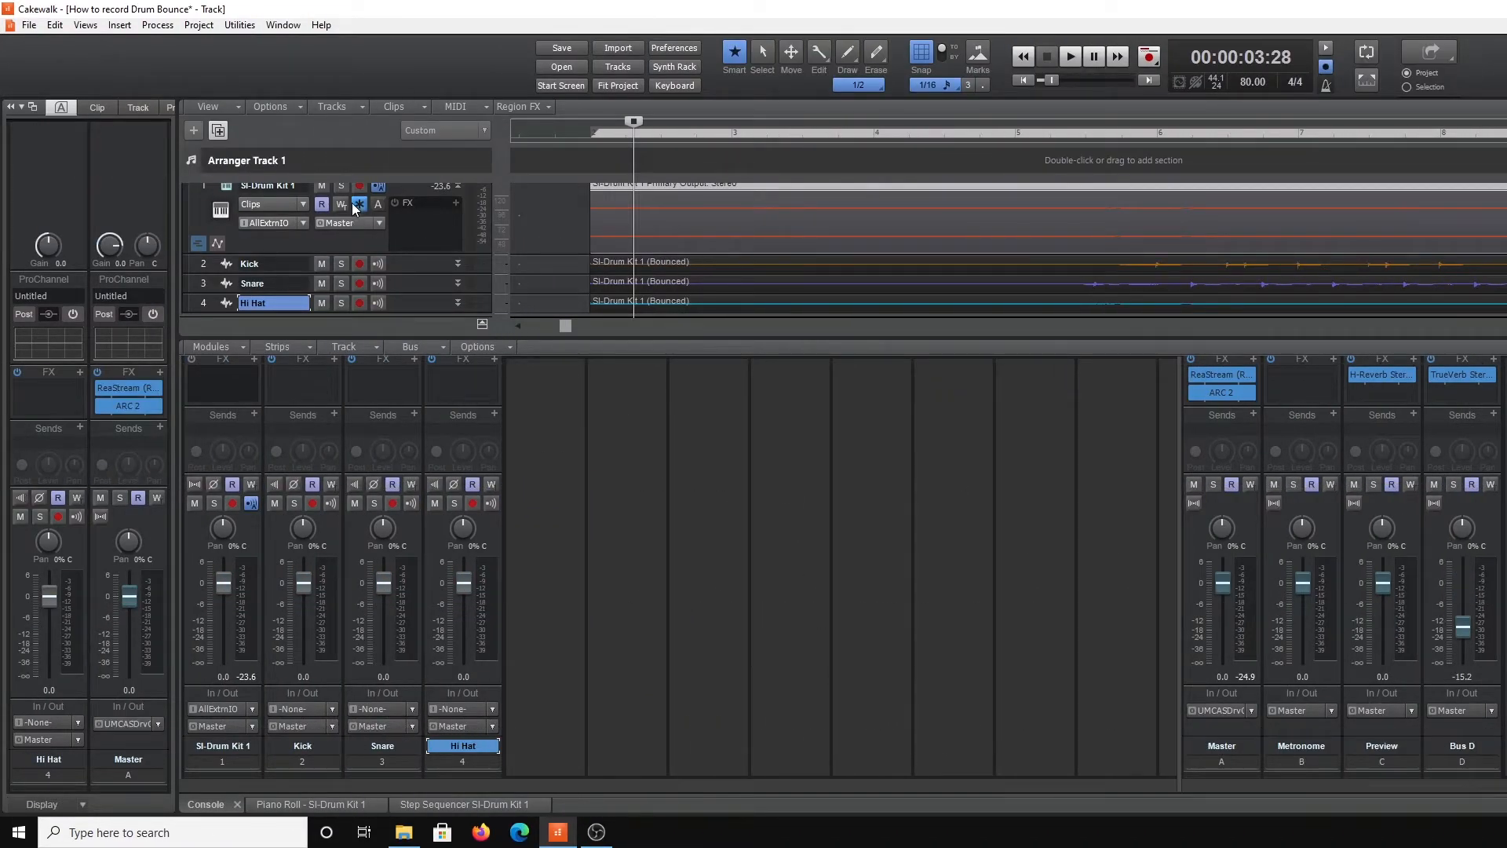
# Step: Unfreeze the SI-Drum Kit 1 track and isolate the three toms in its synth, raising their volumes with the hi-hat at zero
pyautogui.click(358, 203)
pyautogui.scroll(1, 530, 243)
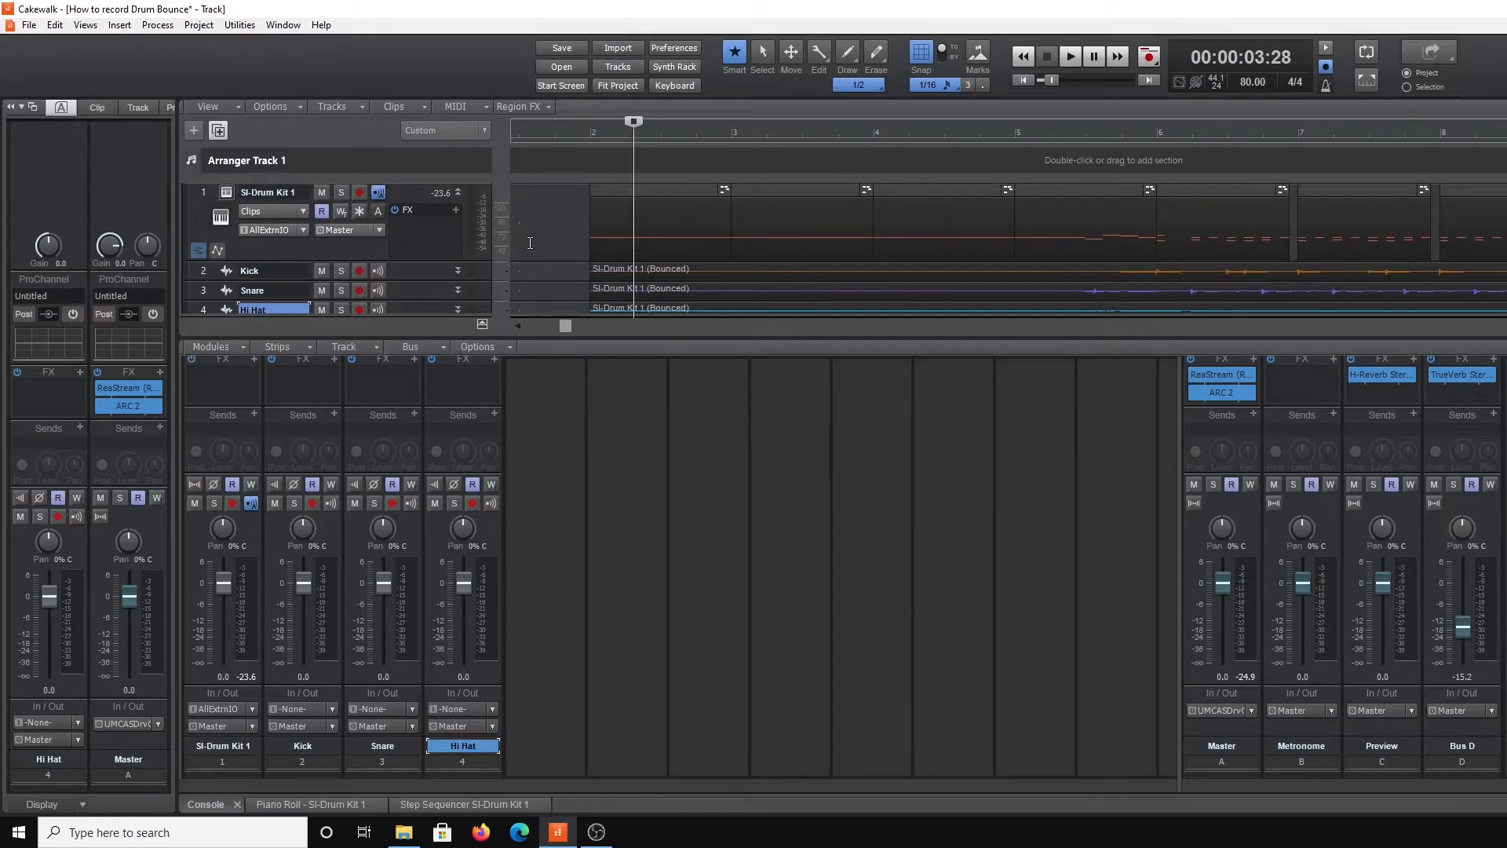
pyautogui.click(228, 192)
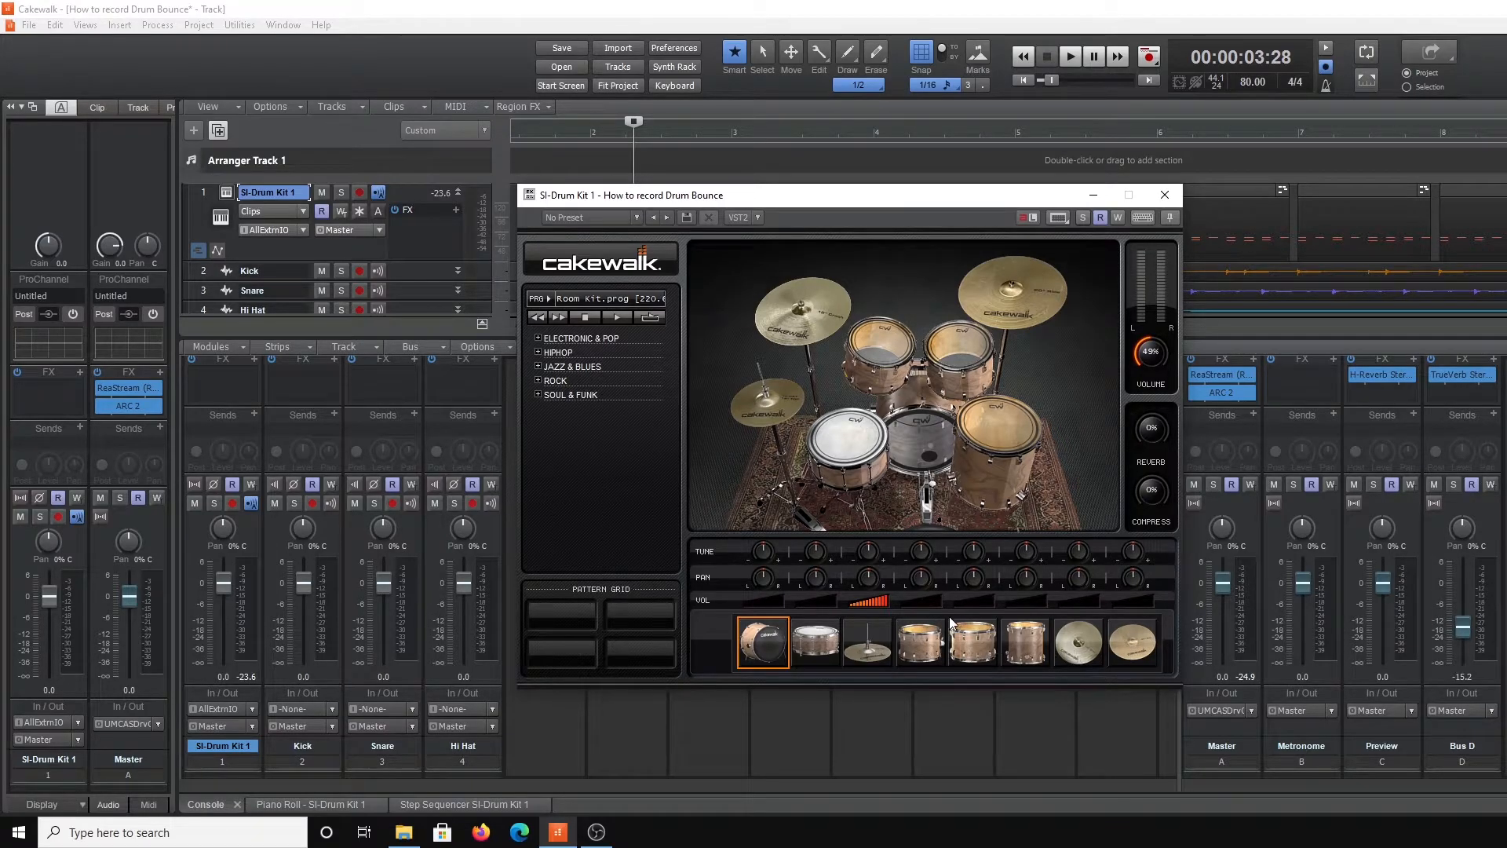
pyautogui.moveTo(884, 601); pyautogui.dragTo(750, 616)
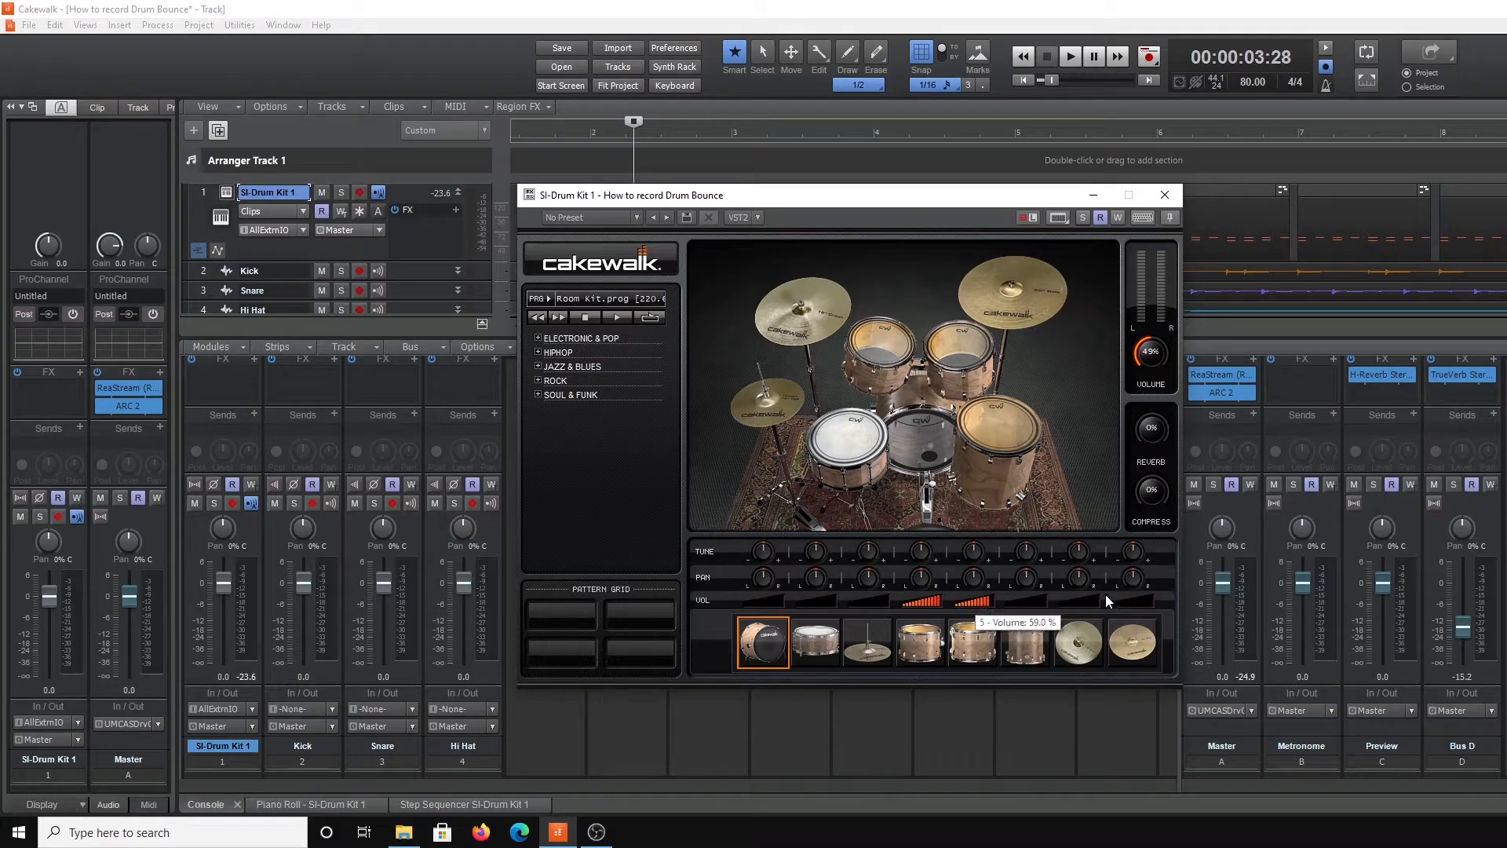
pyautogui.moveTo(1008, 605); pyautogui.dragTo(1235, 605)
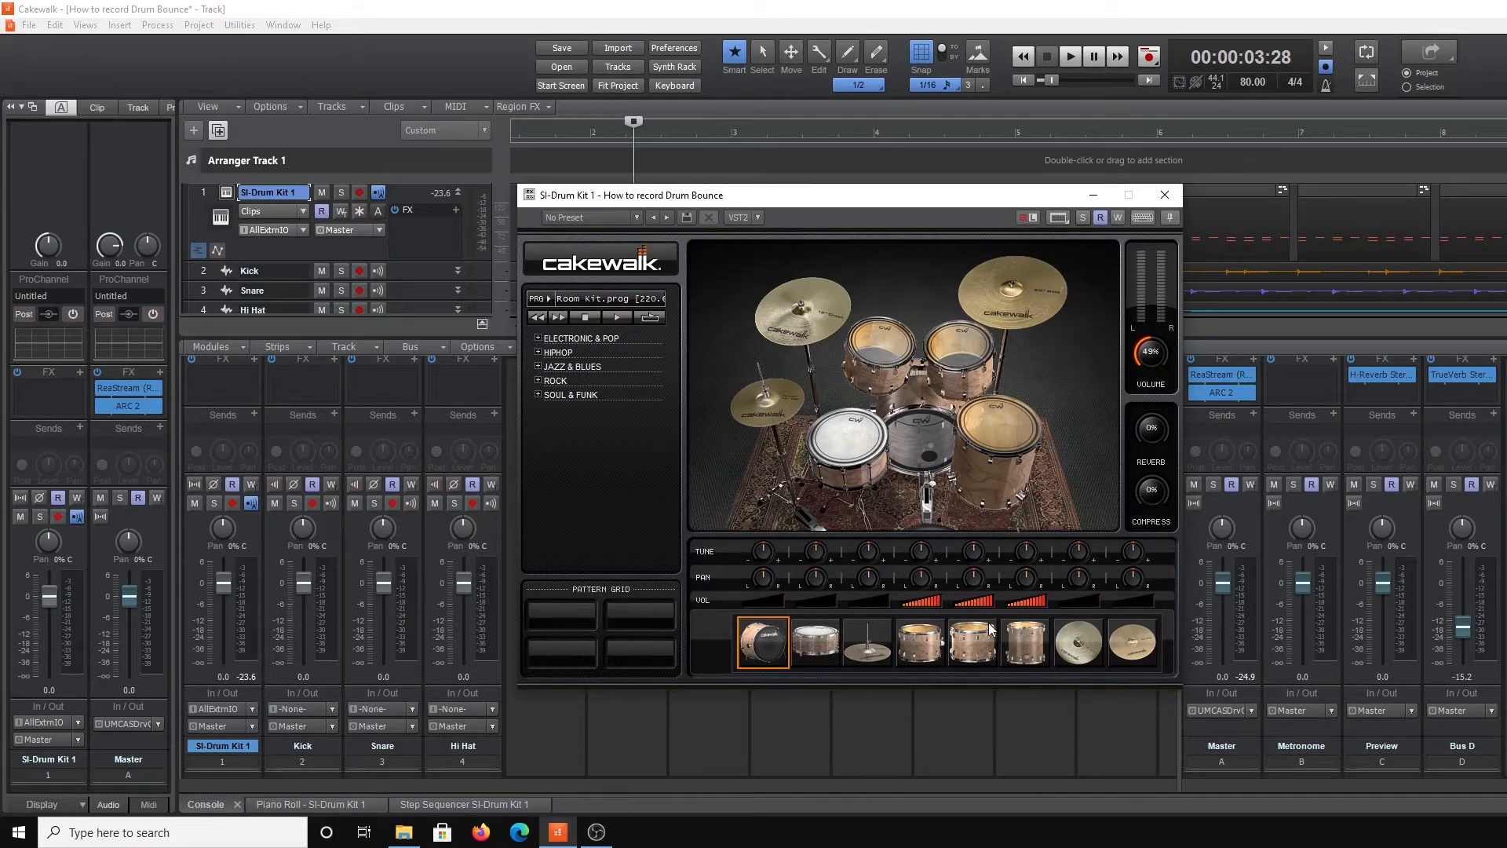
# Step: Pan the first tom left and the third tom right in the drum synth, and close the synth
pyautogui.moveTo(920, 580); pyautogui.dragTo(920, 604)
pyautogui.moveTo(1020, 583); pyautogui.dragTo(1021, 541)
pyautogui.click(1164, 195)
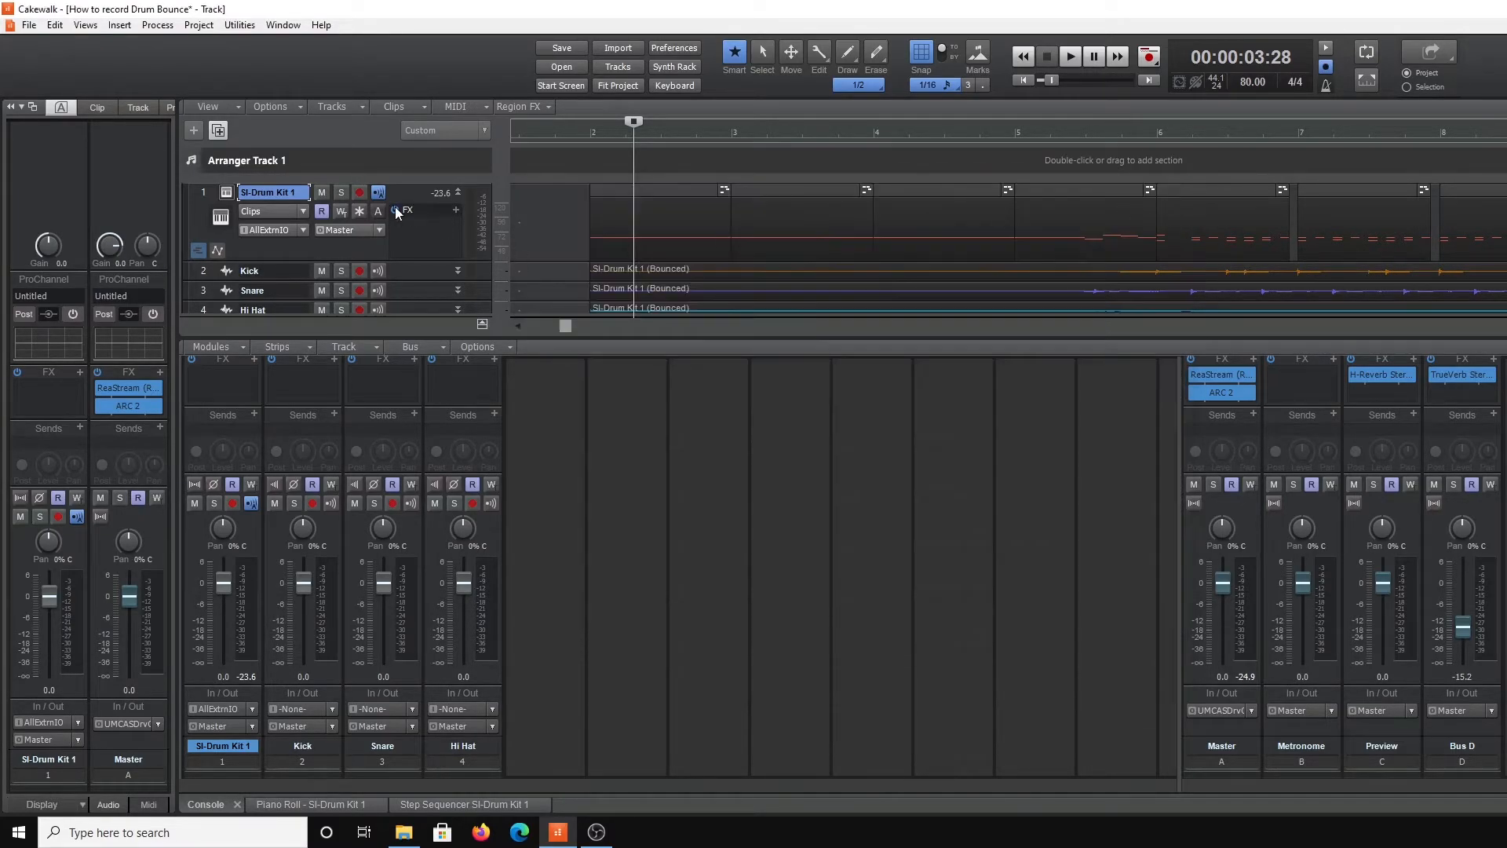
# Step: Freeze the SI-Drum Kit 1 track and bounce its toms audio to a new Stereo track
pyautogui.click(360, 212)
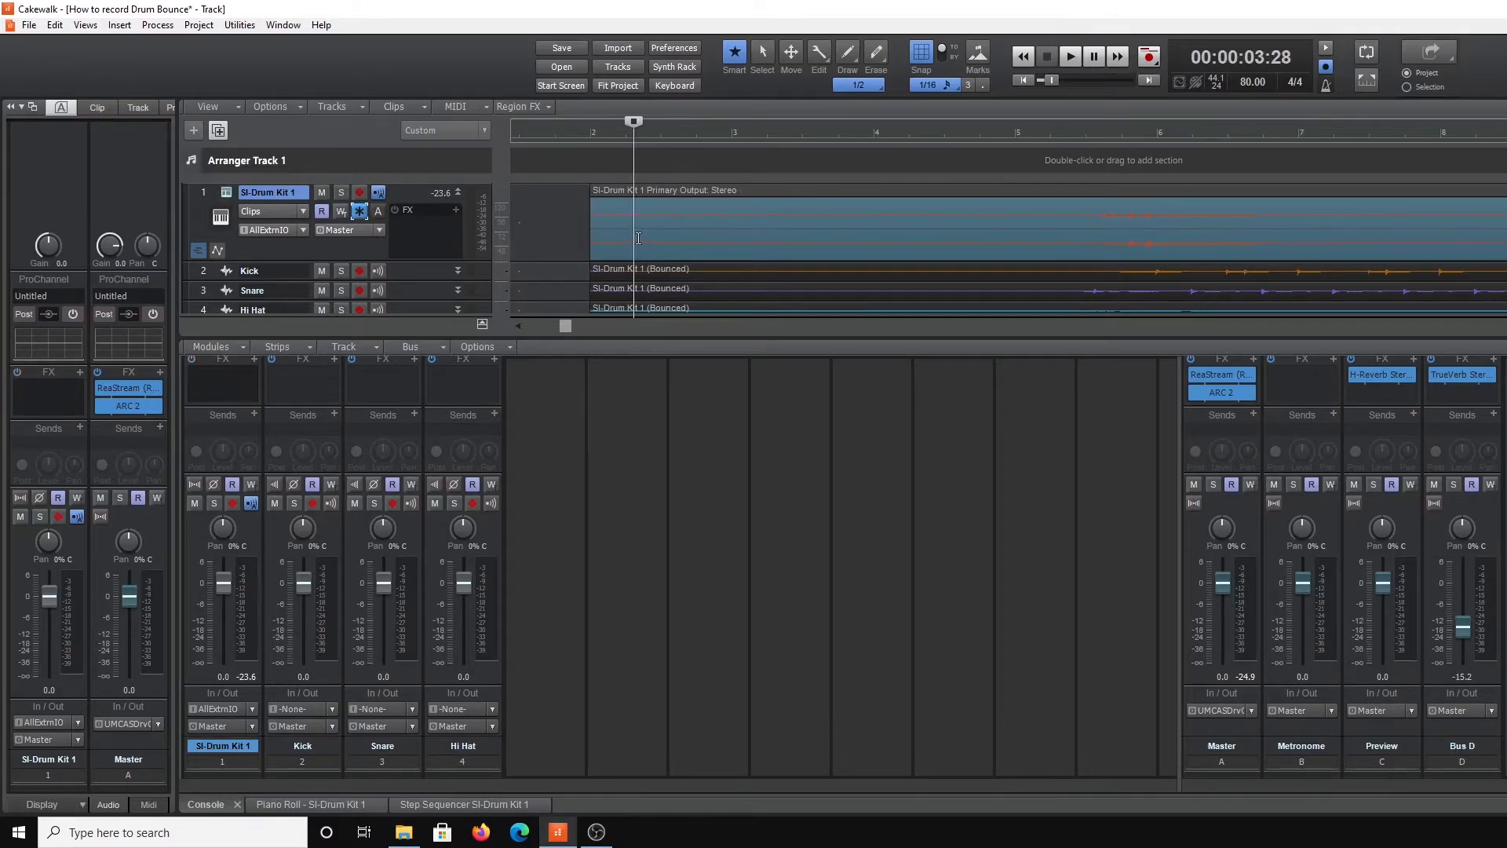
pyautogui.click(619, 233)
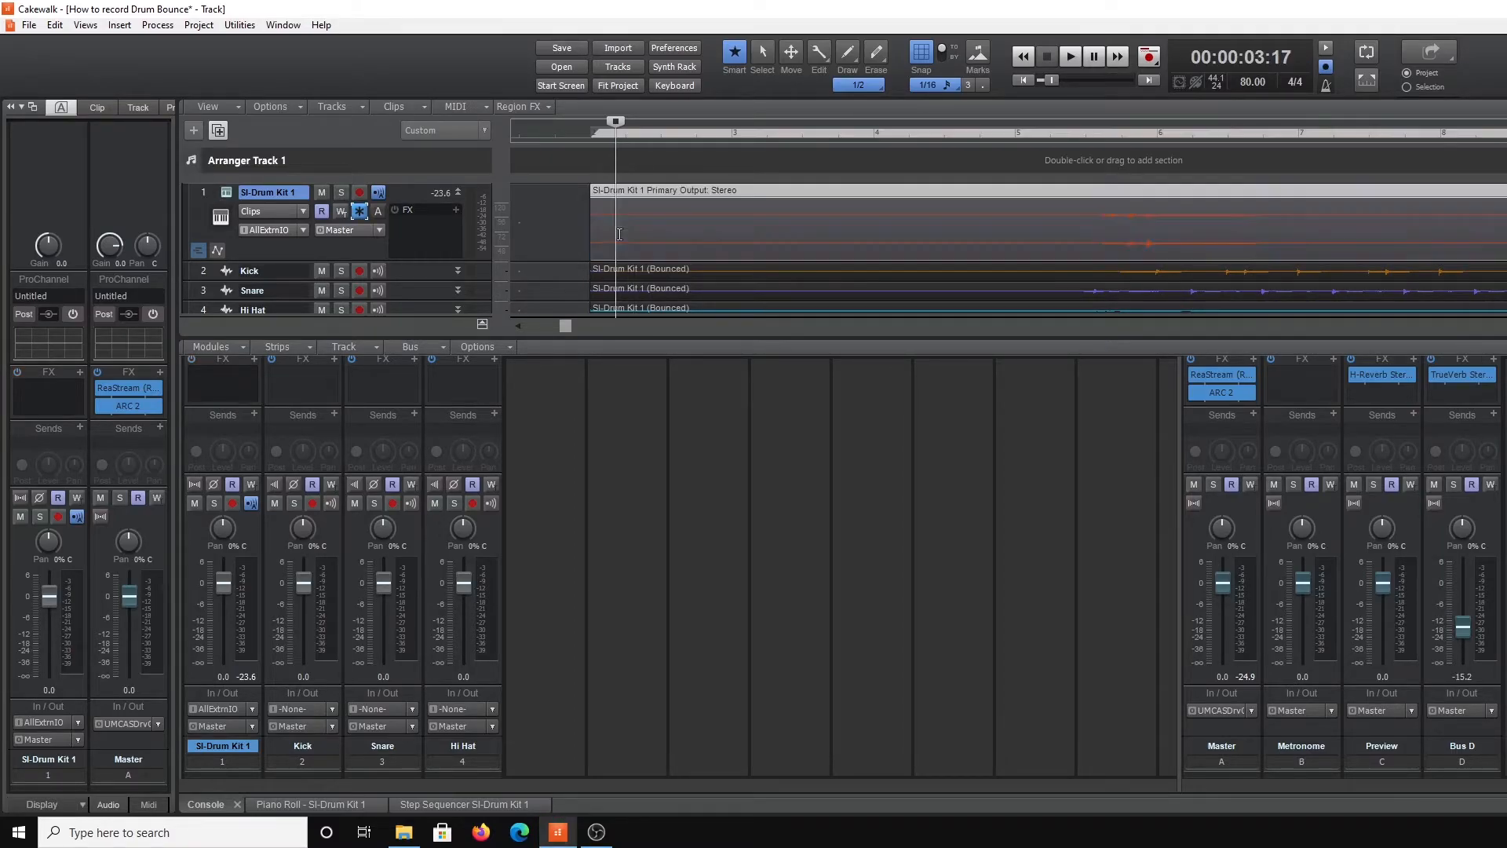
pyautogui.click(351, 107)
pyautogui.click(355, 179)
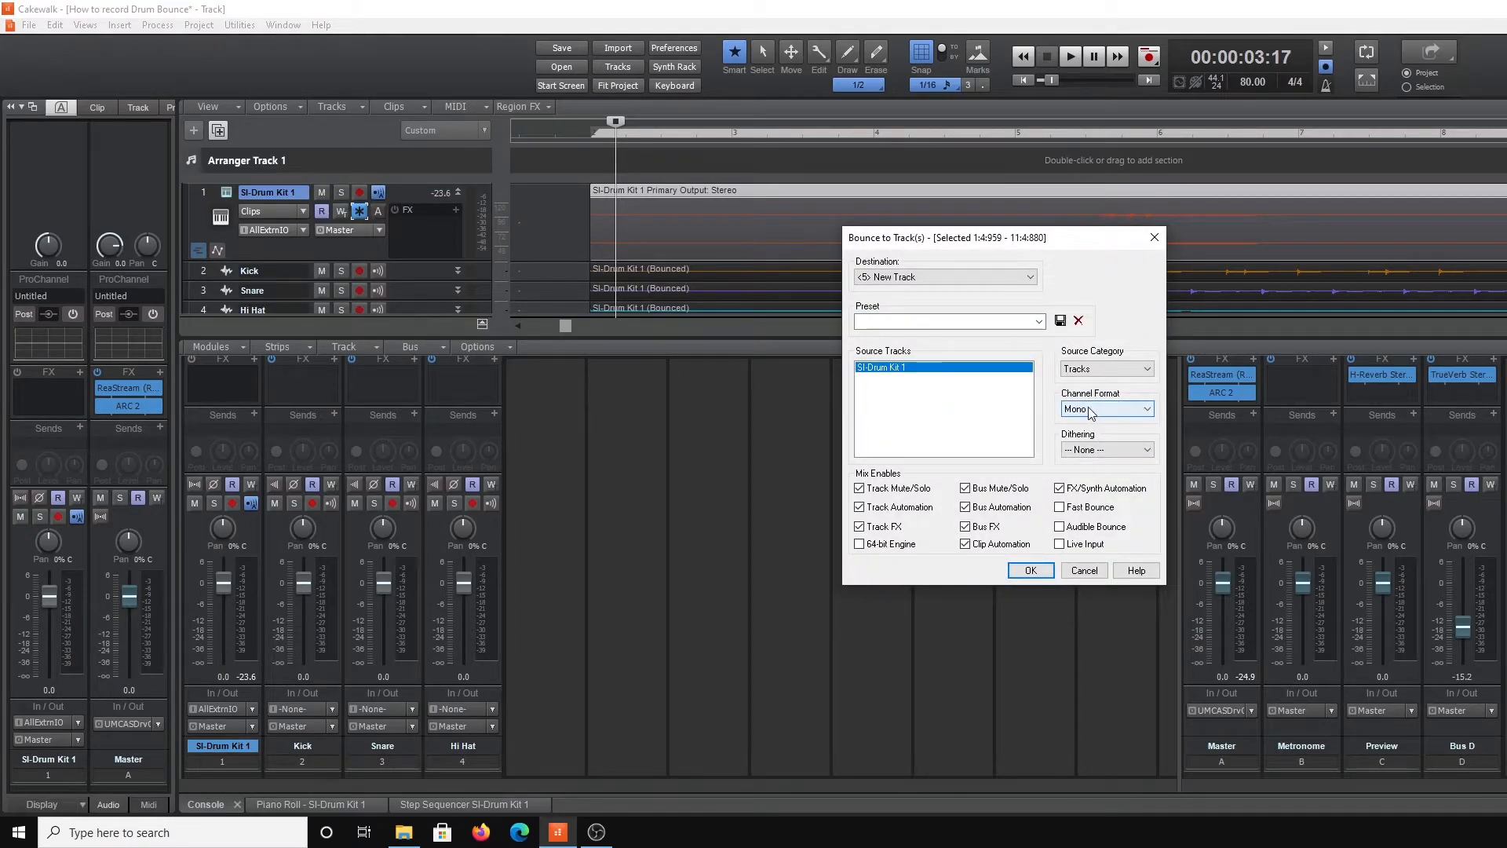
pyautogui.click(1151, 414)
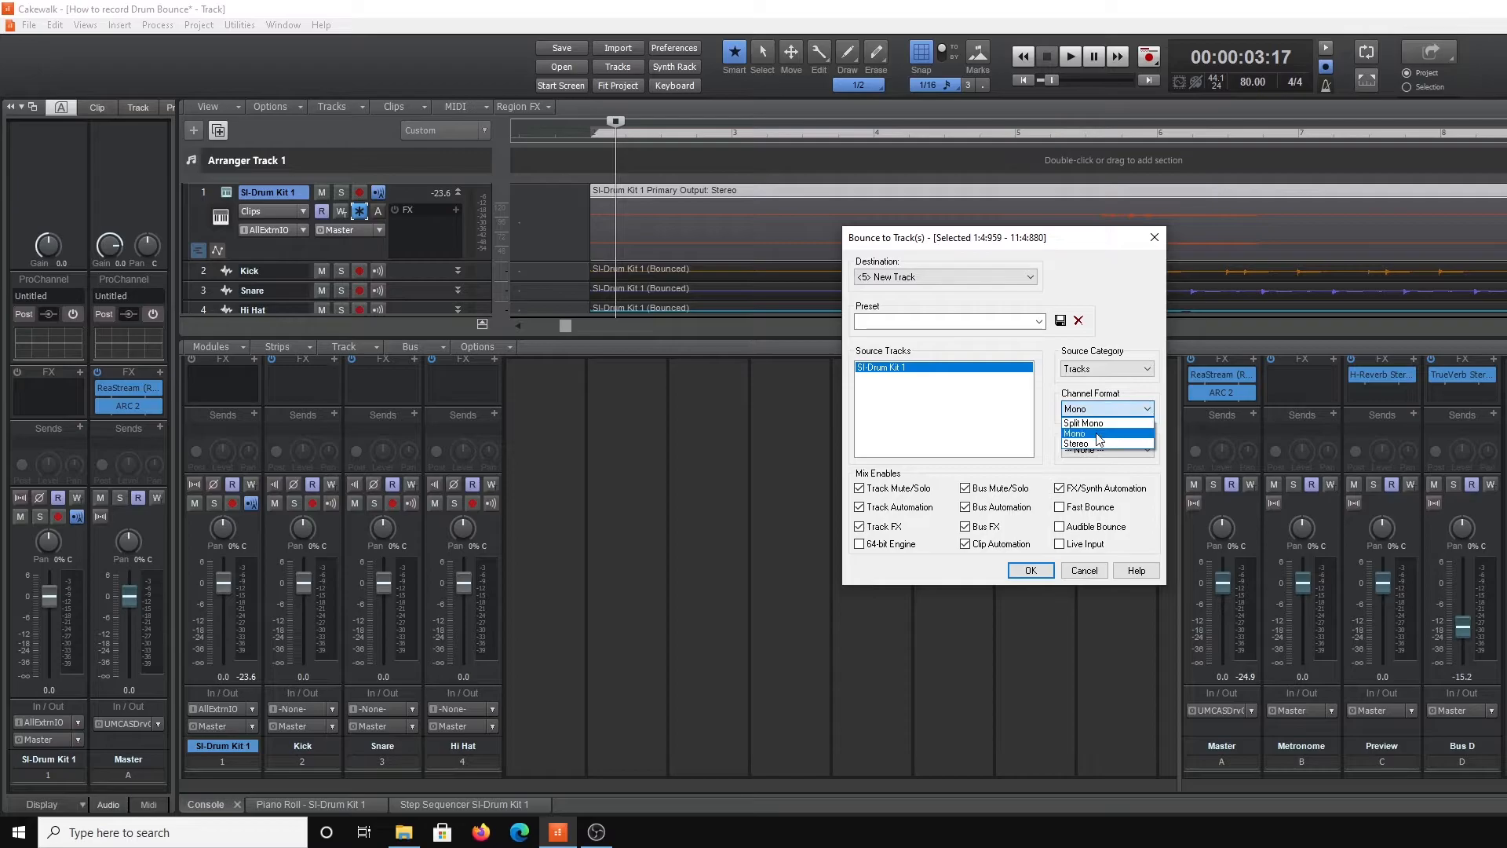
pyautogui.click(1086, 445)
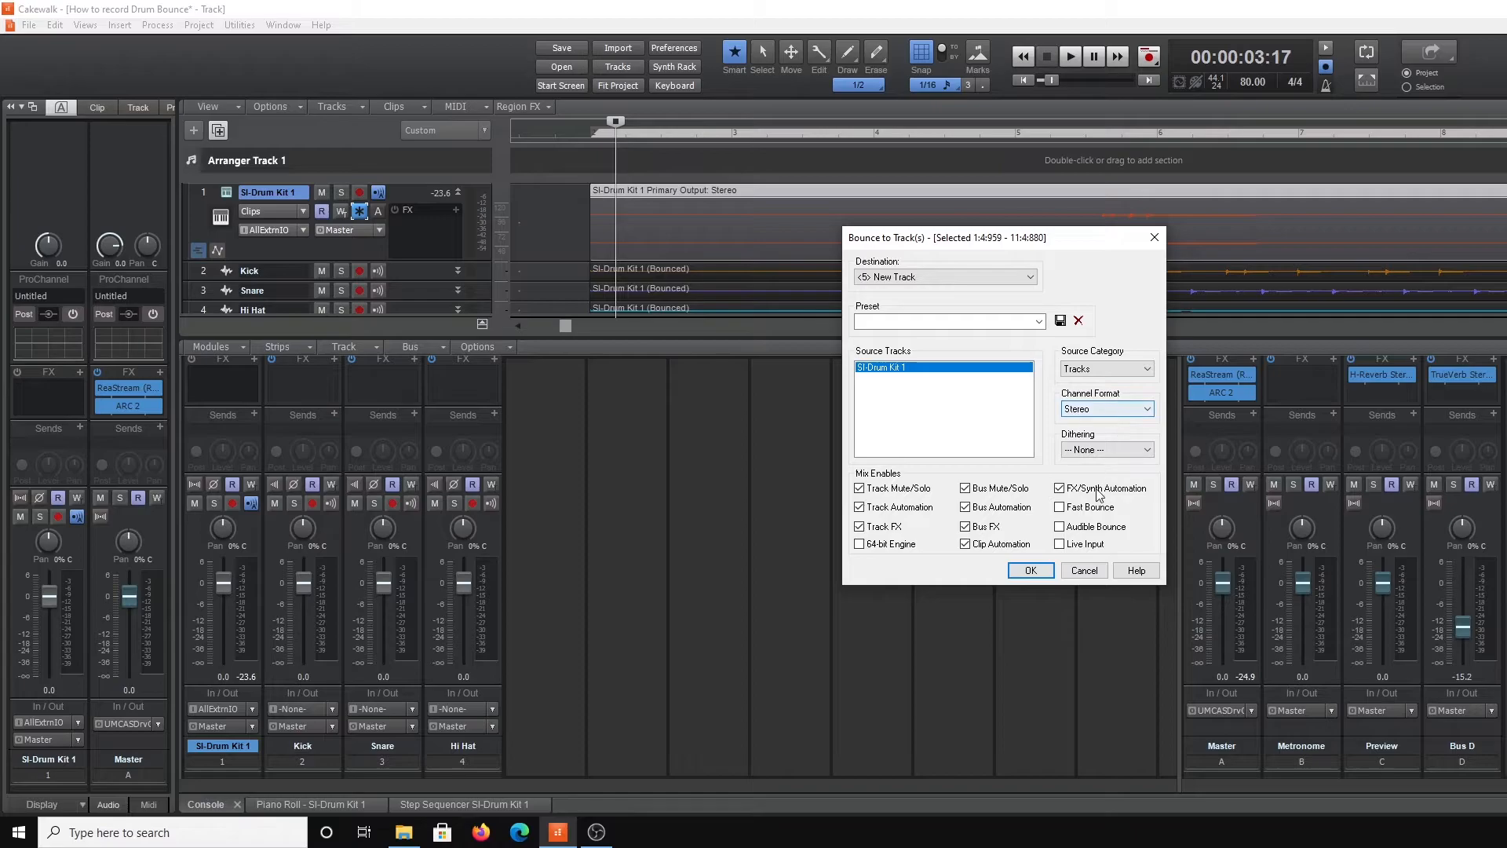
pyautogui.click(1032, 573)
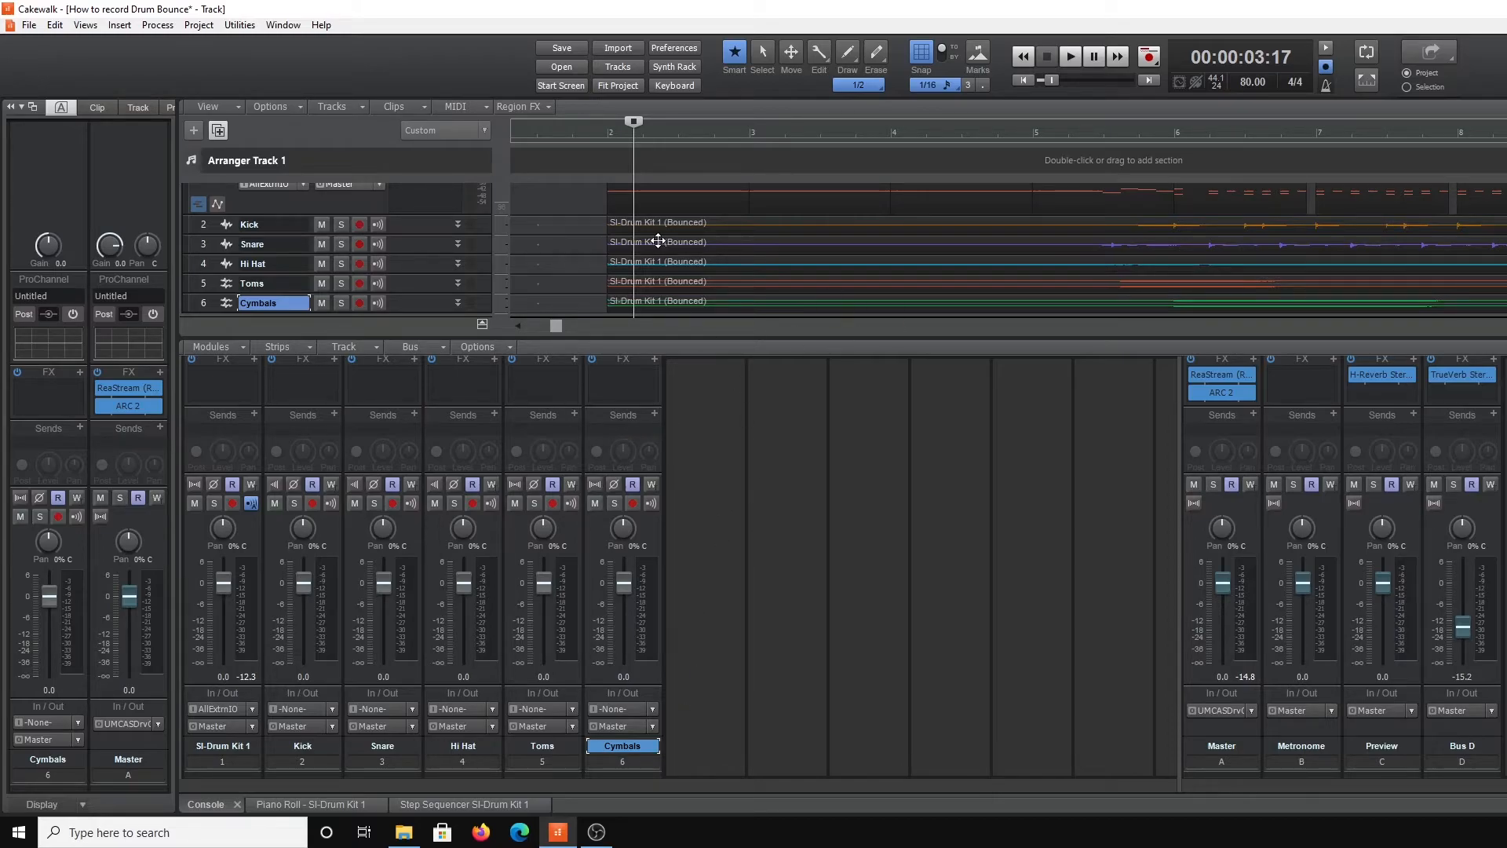
# Step: Mute the SI-Drum Kit 1 track and pan the Hi Hat track 42% left while playing back the bounced tracks
pyautogui.scroll(-3, 650, 261)
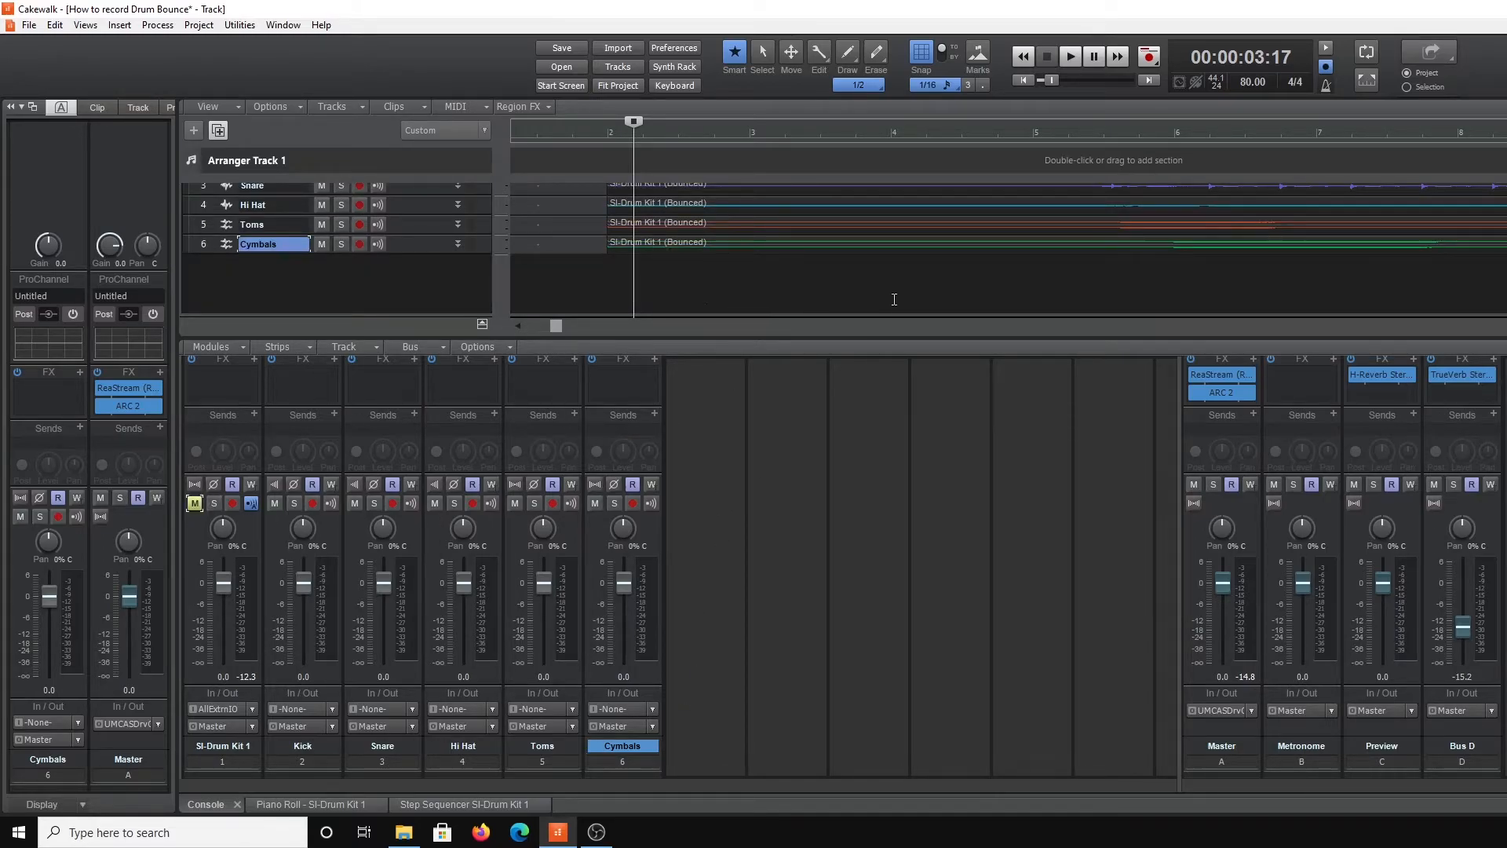
pyautogui.press('space')
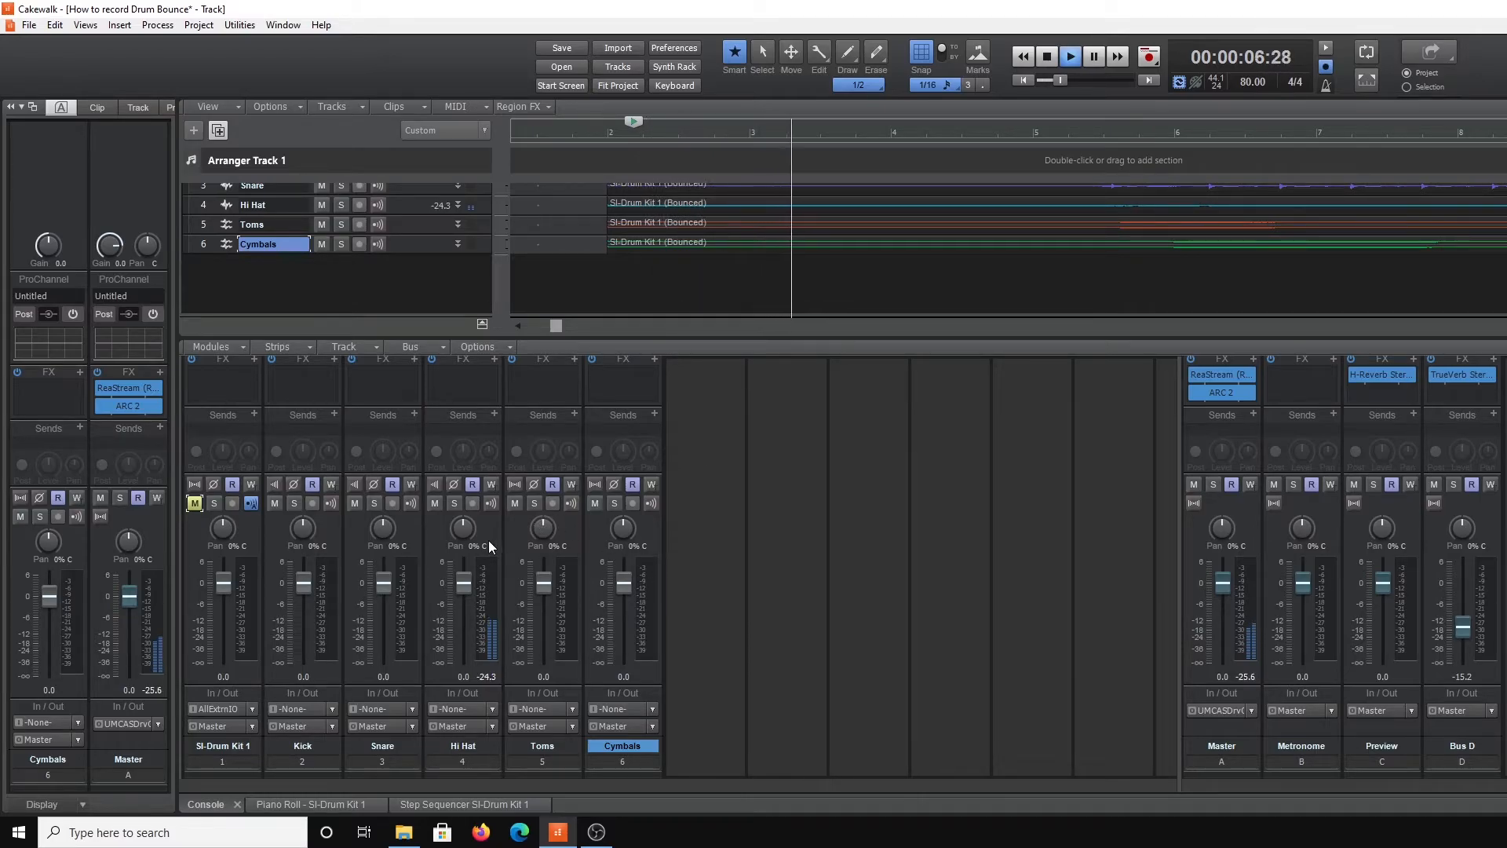
pyautogui.moveTo(457, 540); pyautogui.dragTo(441, 556)
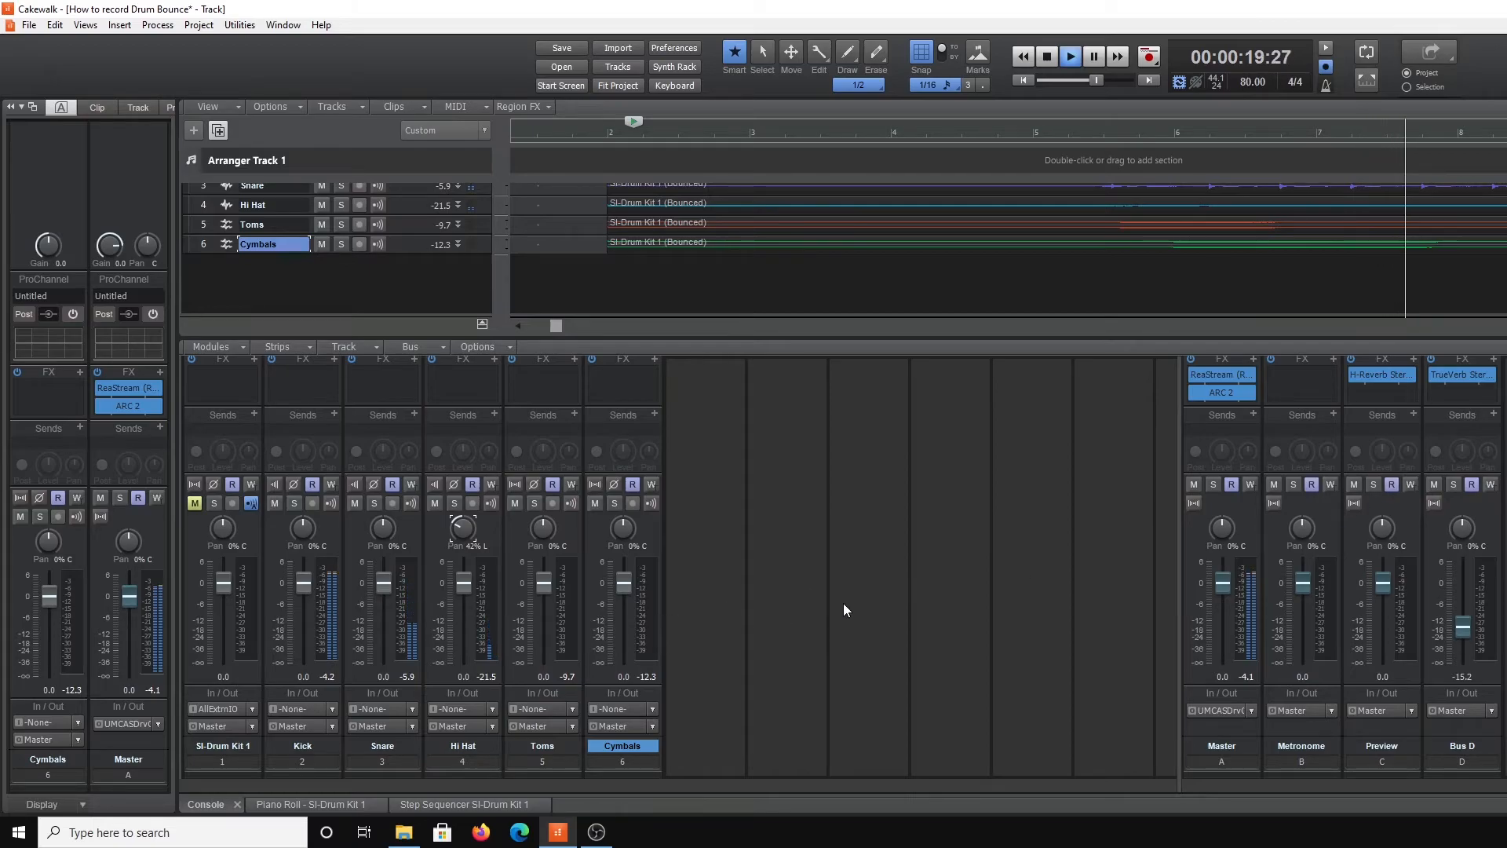
pyautogui.press('space')
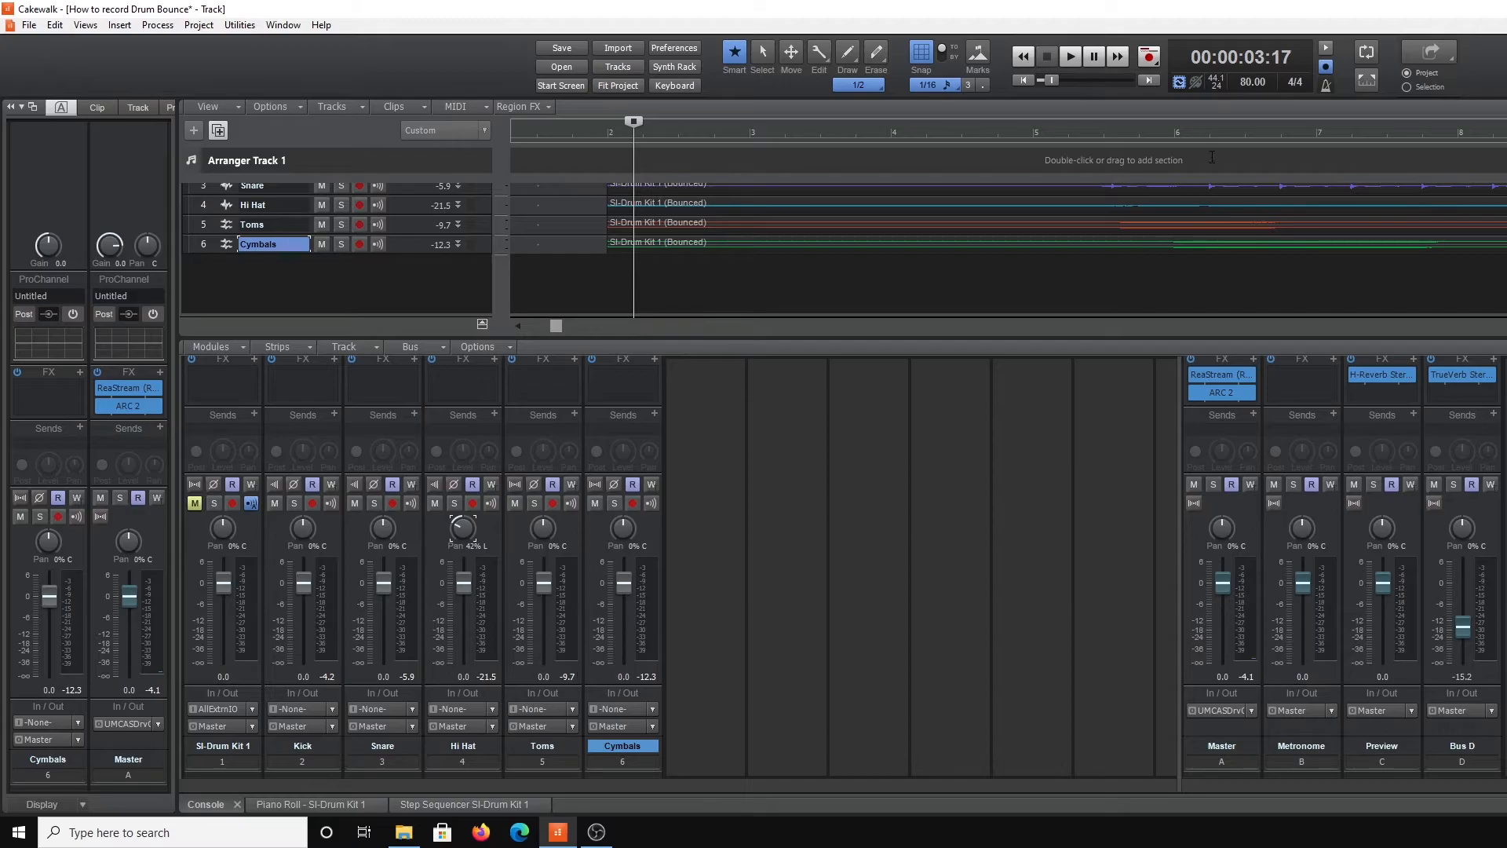
# Step: Play the bounced tracks from several points between measures 5 and 6 to audition the toms and cymbals
pyautogui.click(1167, 279)
pyautogui.press('space')
pyautogui.press('space')
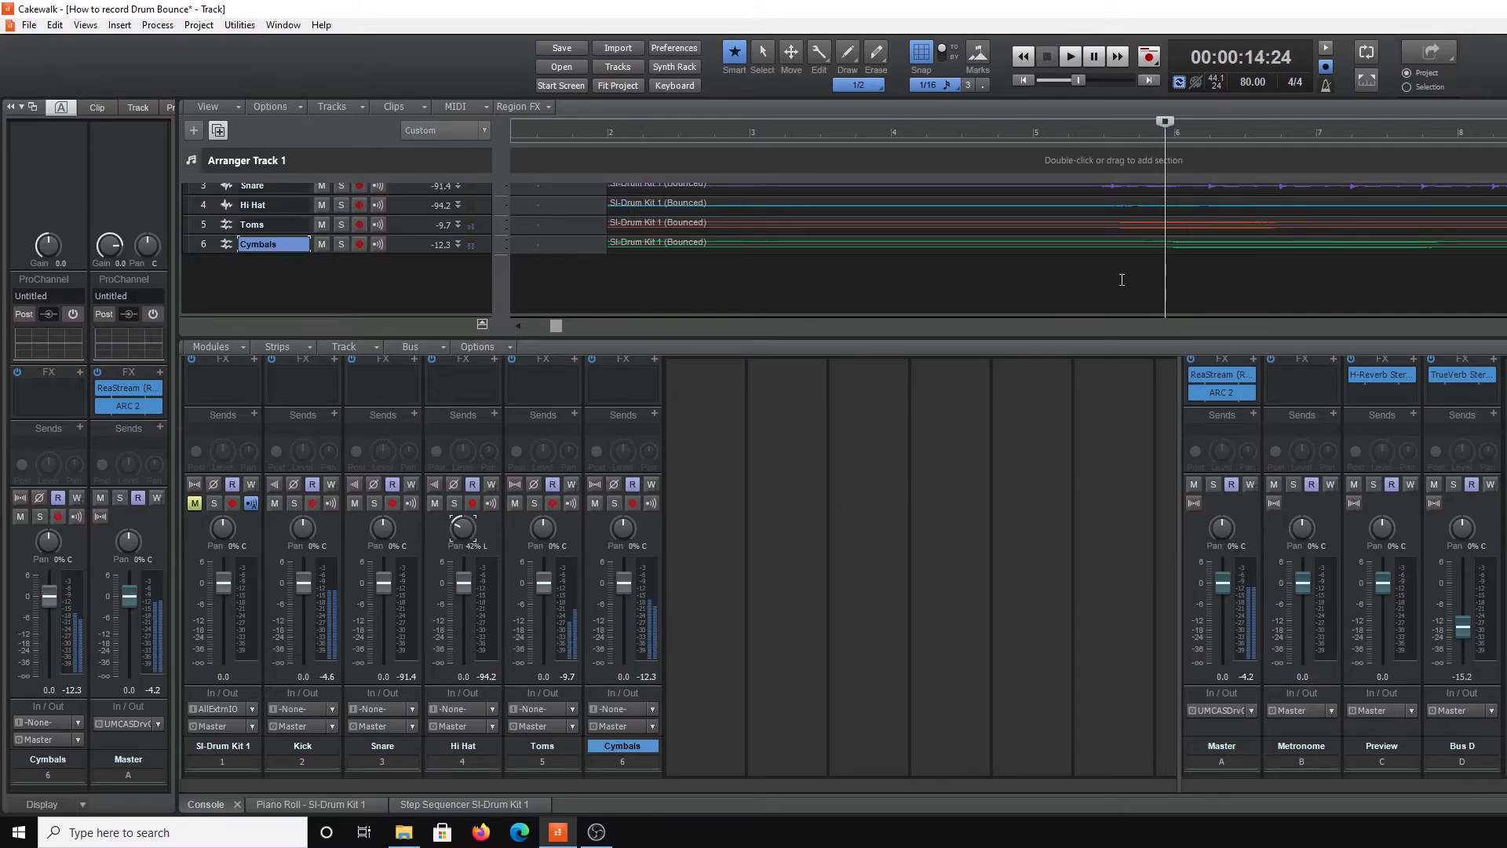
pyautogui.click(1121, 281)
pyautogui.press('space')
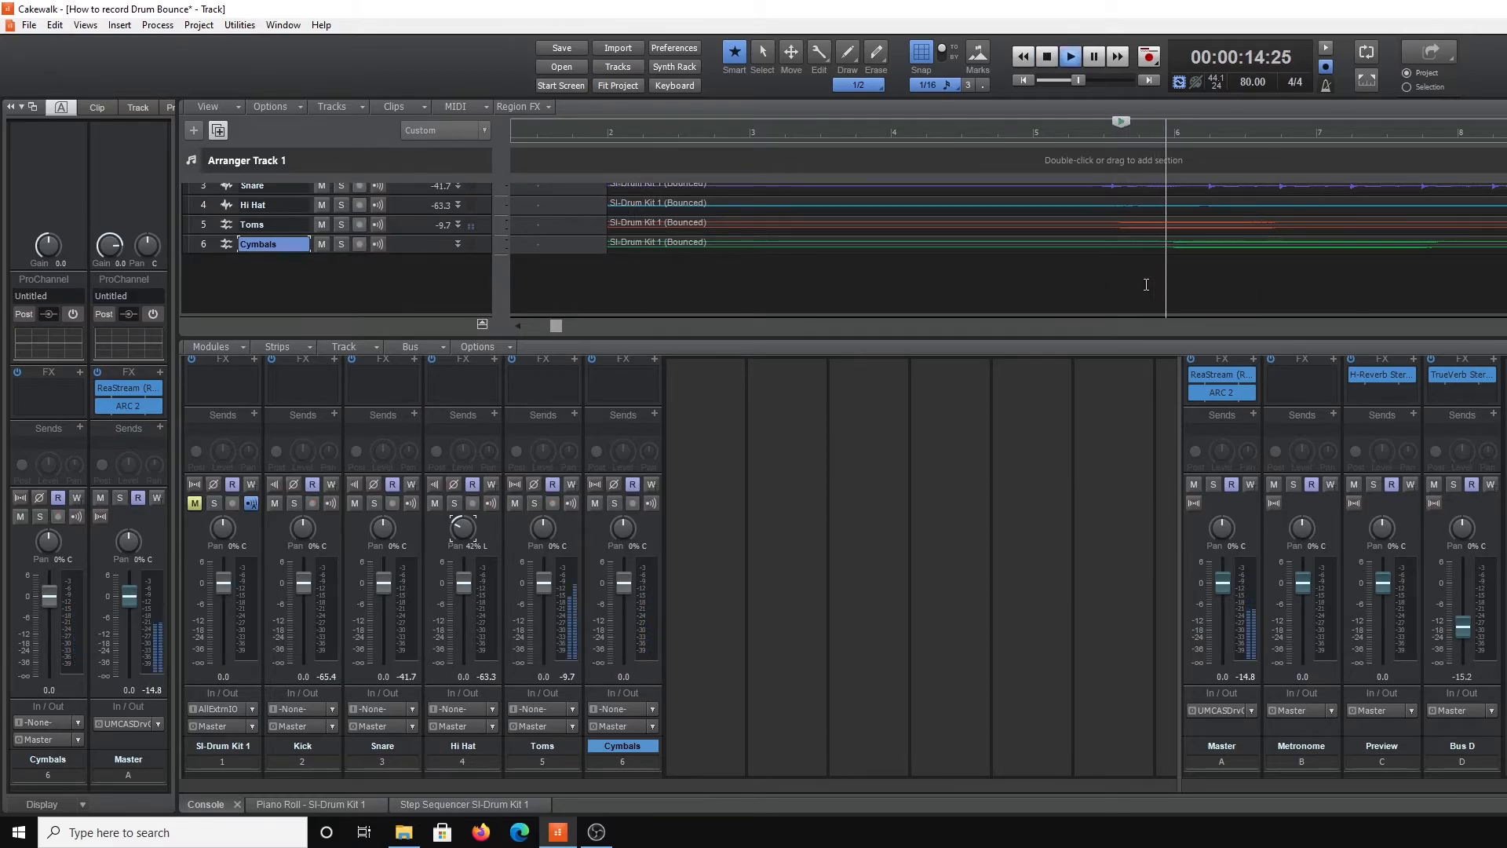
pyautogui.press('space')
pyautogui.press('space')
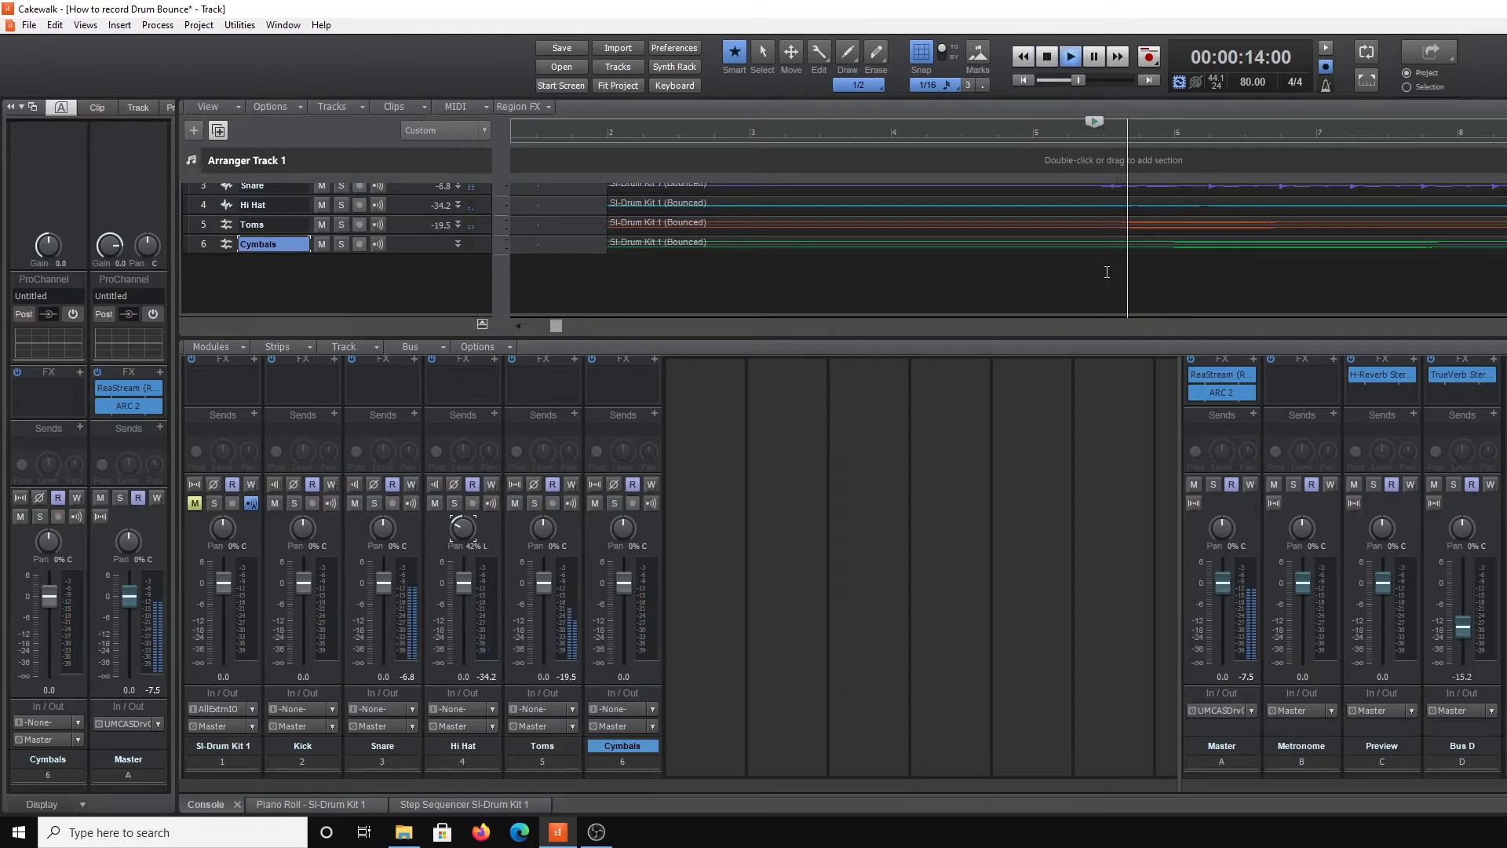
pyautogui.press('space')
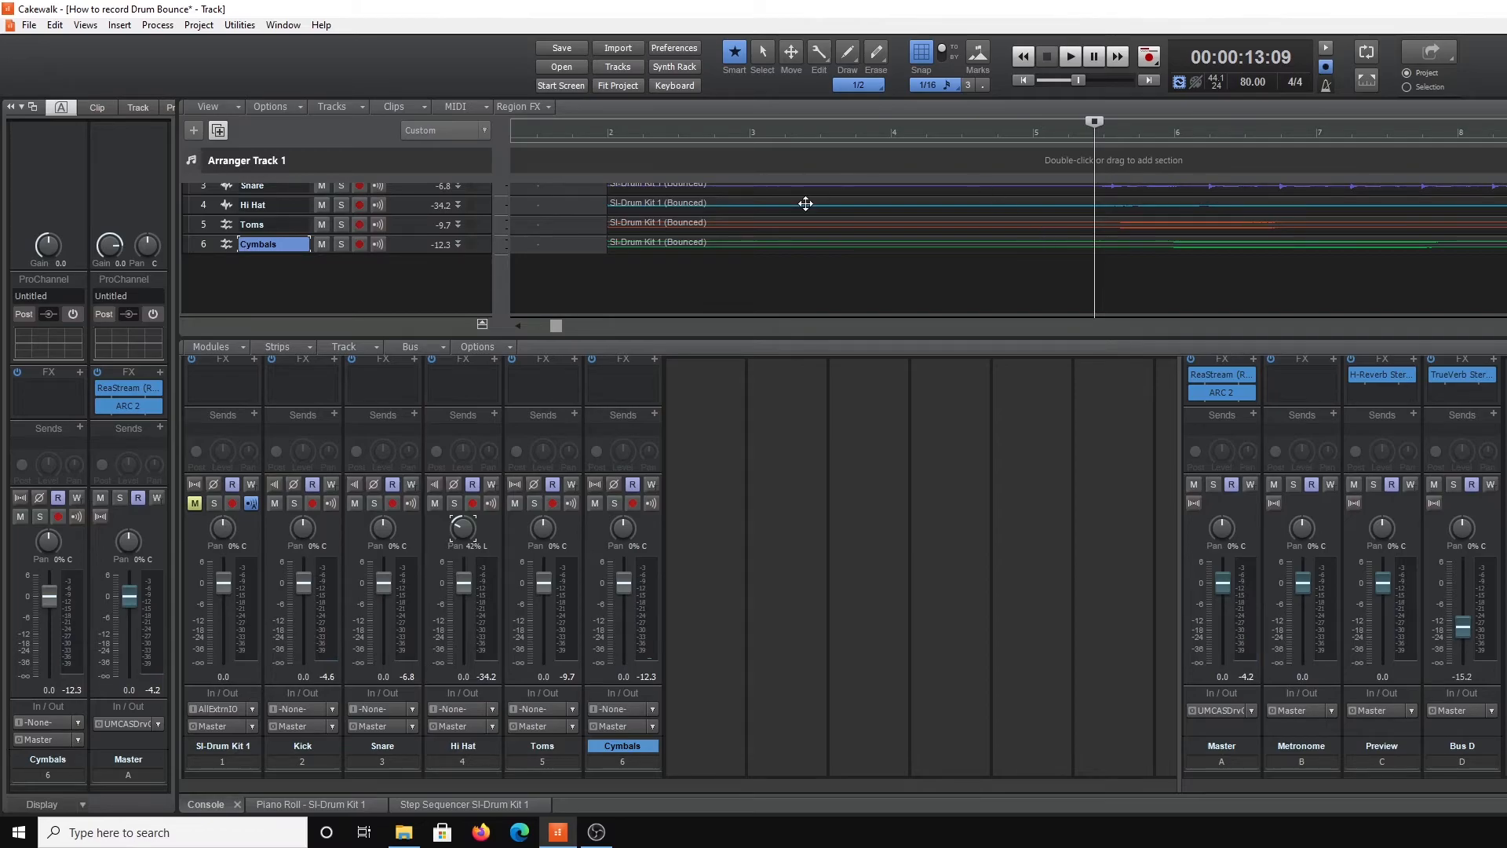
# Step: Open the drum synth of the SI-Drum Kit 1 track
pyautogui.scroll(3, 659, 235)
pyautogui.click(233, 192)
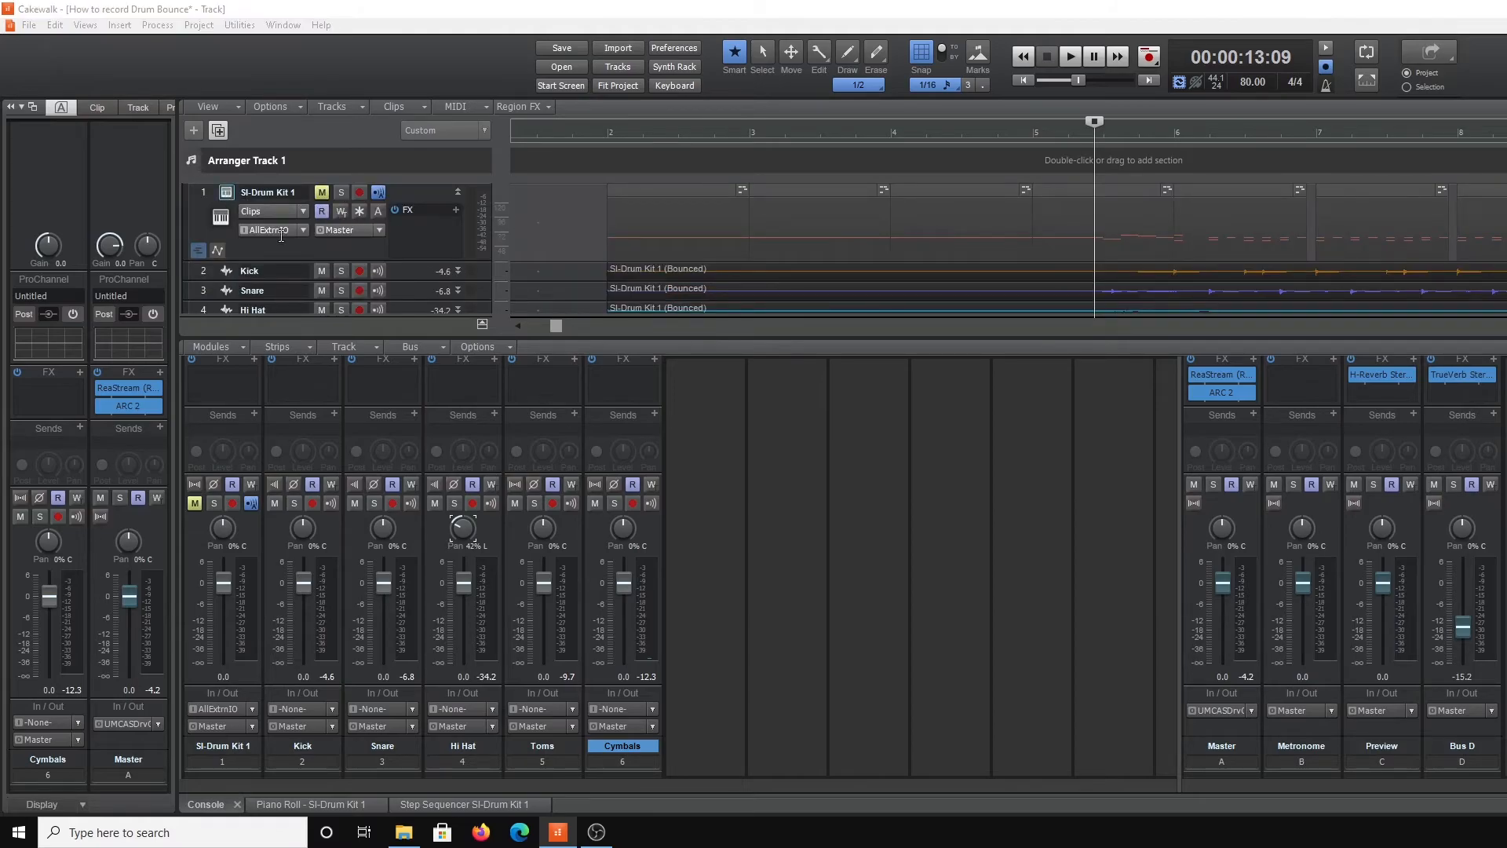